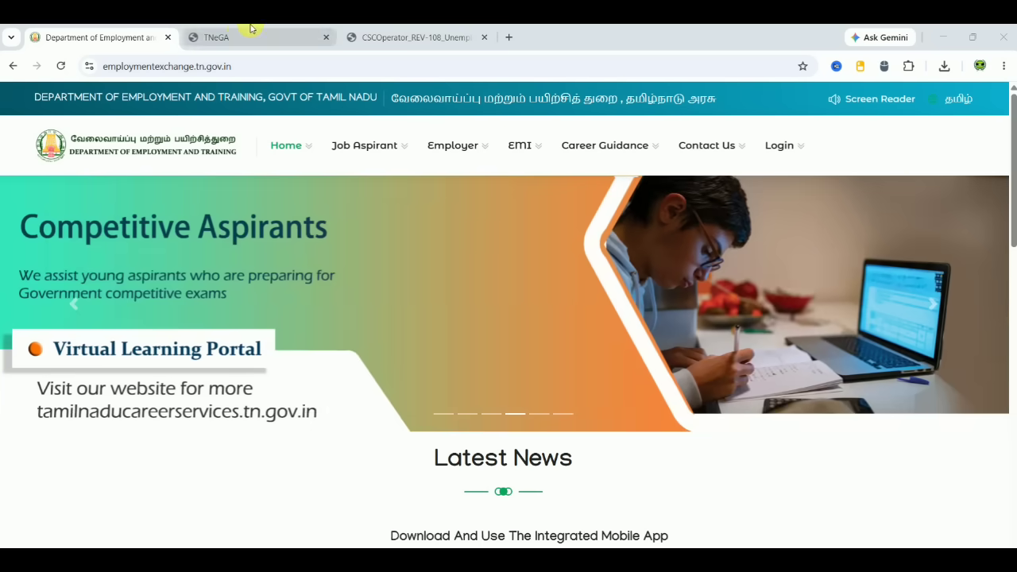
Open the e-Sevai citizen login page and autofill the saved username and password.
left_click(243, 33)
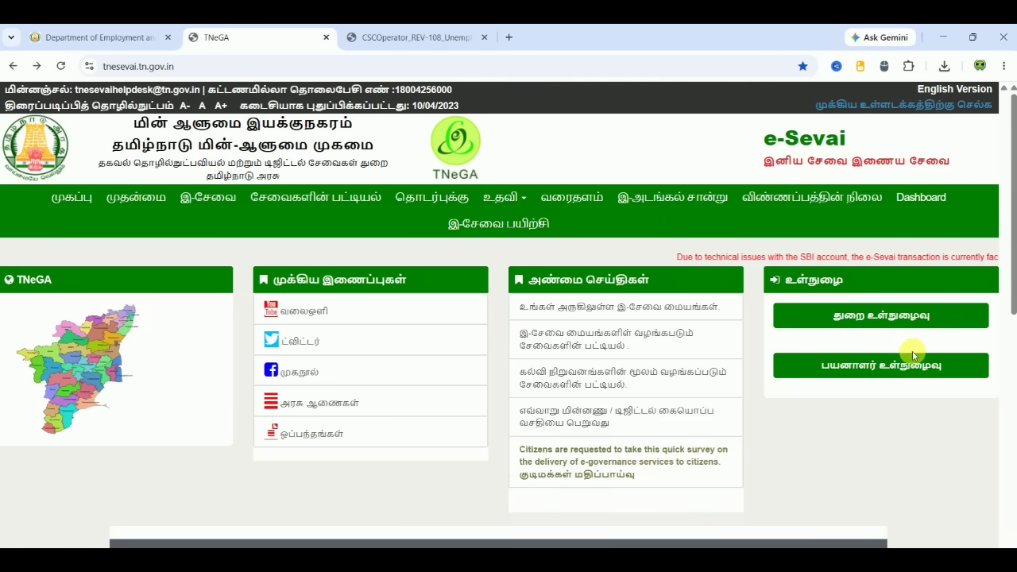
left_click(877, 372)
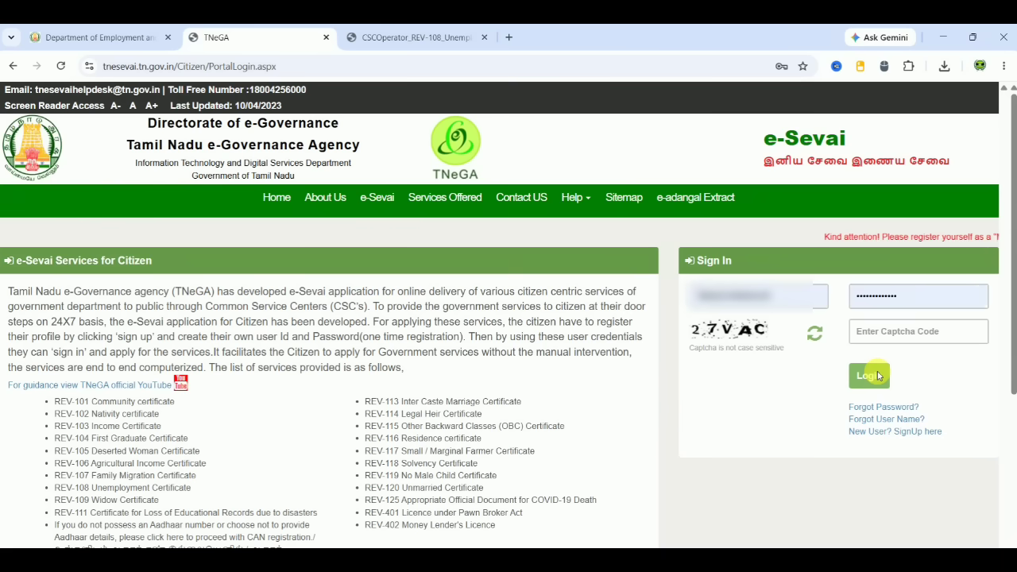
left_click(818, 295)
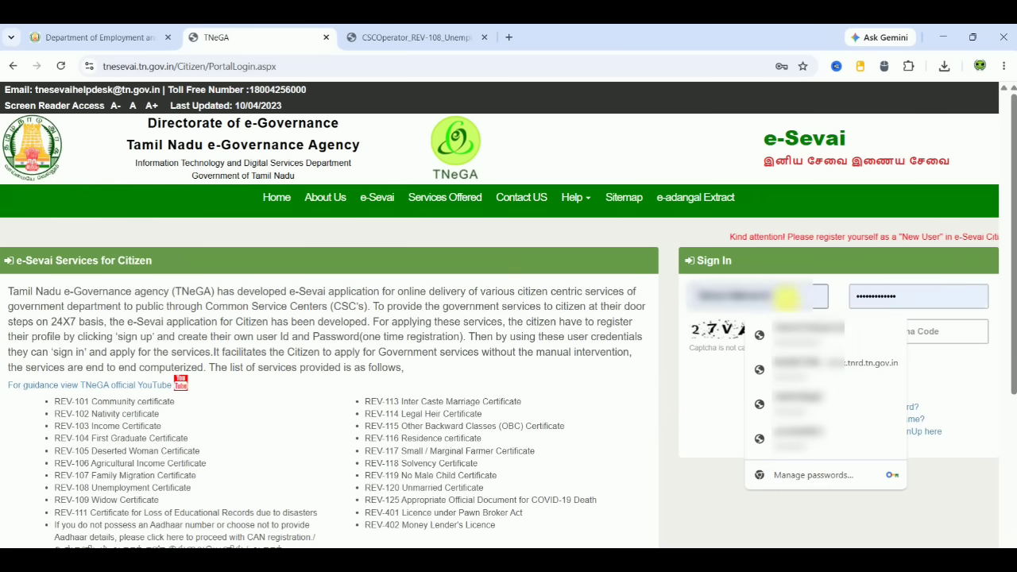
left_click(826, 433)
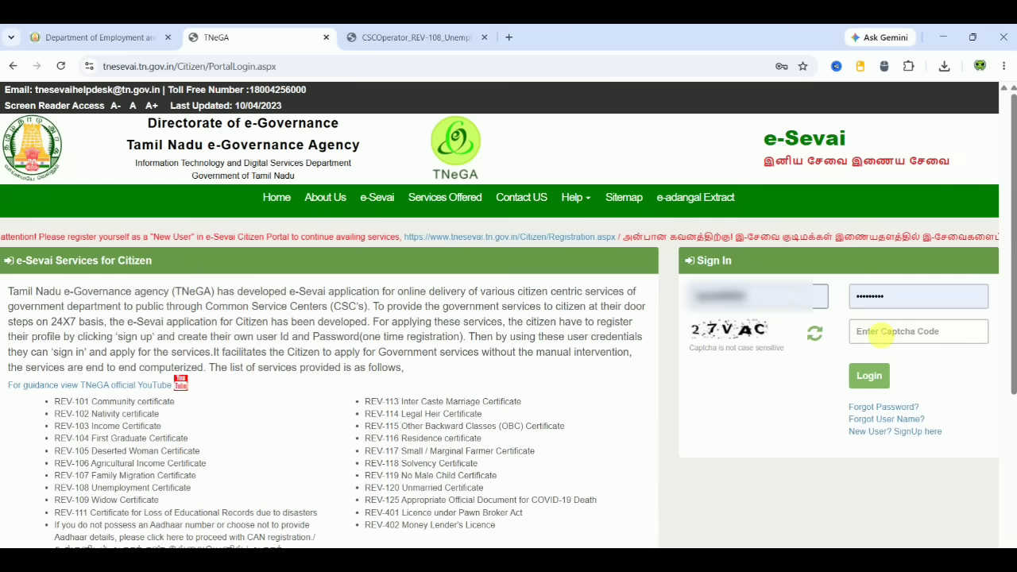
Enter the captcha code and log in to reach the Services page.
left_click(916, 333)
type("2")
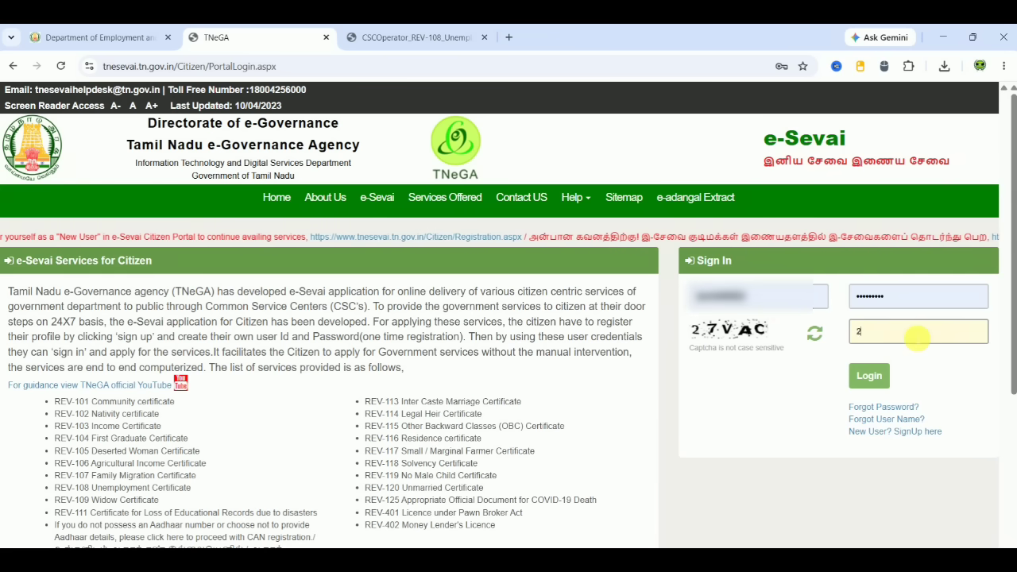
type("7VAC")
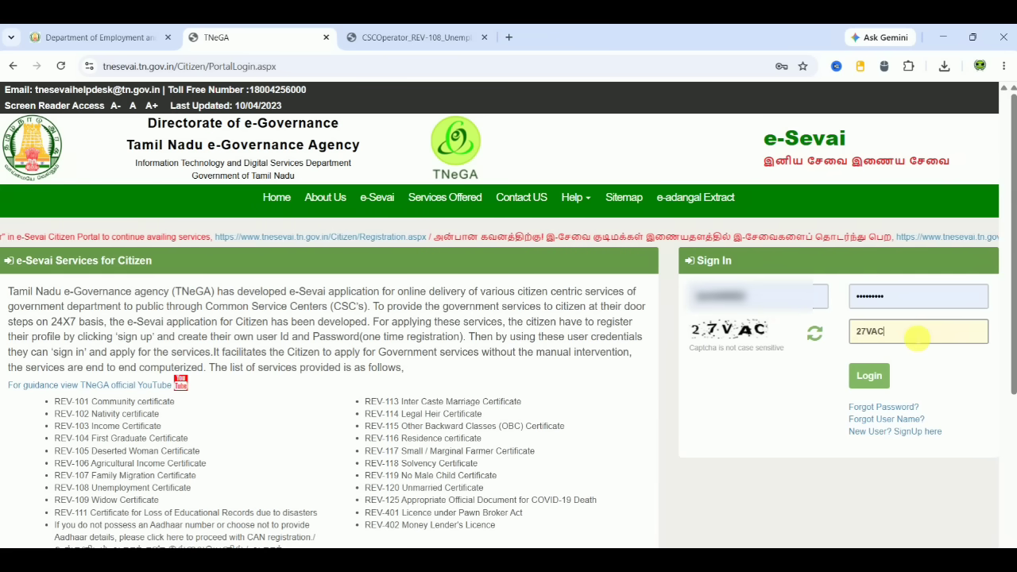
left_click(884, 376)
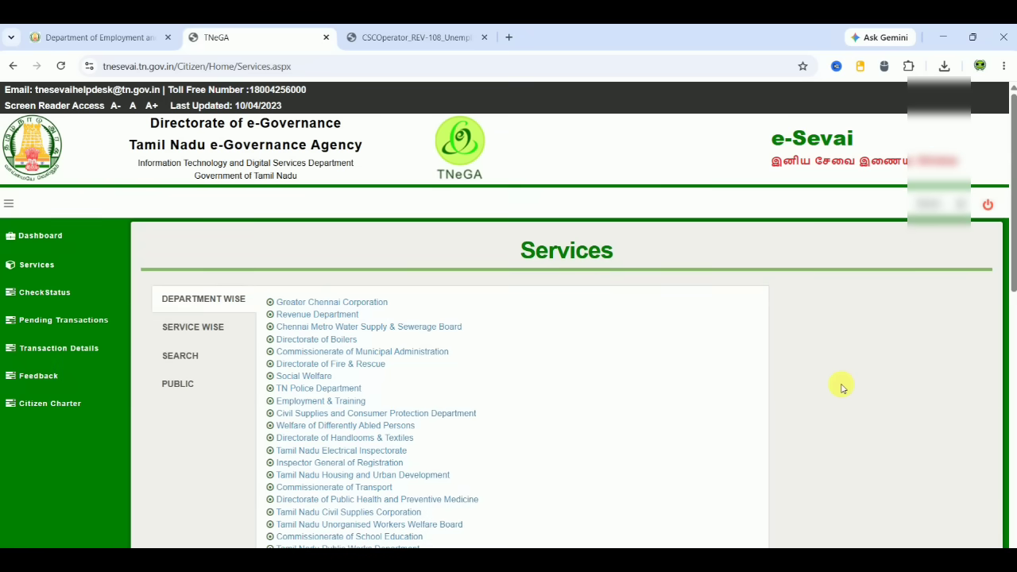
Browse the Revenue Department services pages and start REV-108 Unemployment Certificate.
scroll(844, 387, "down", 4)
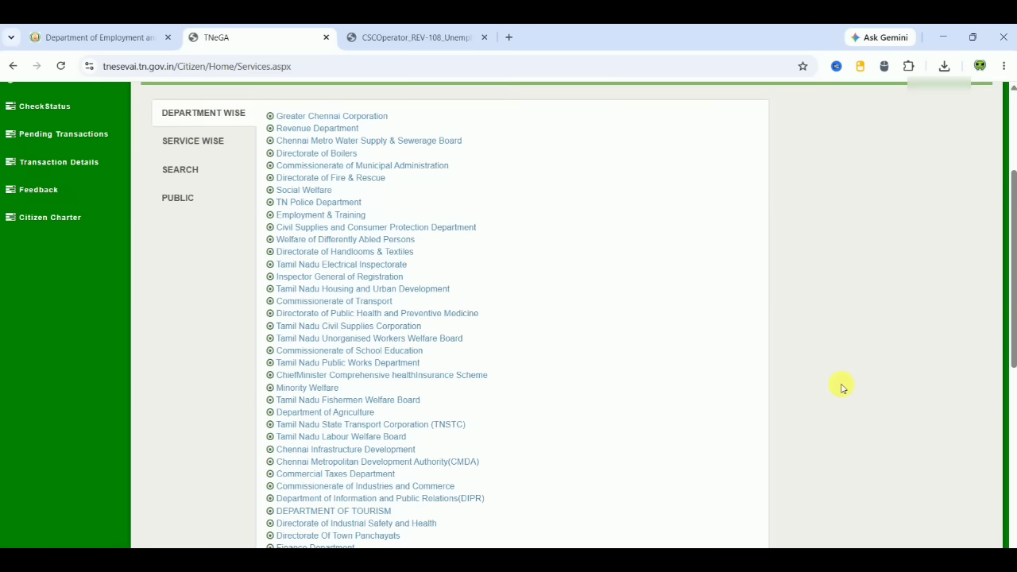
scroll(843, 387, "down", 1)
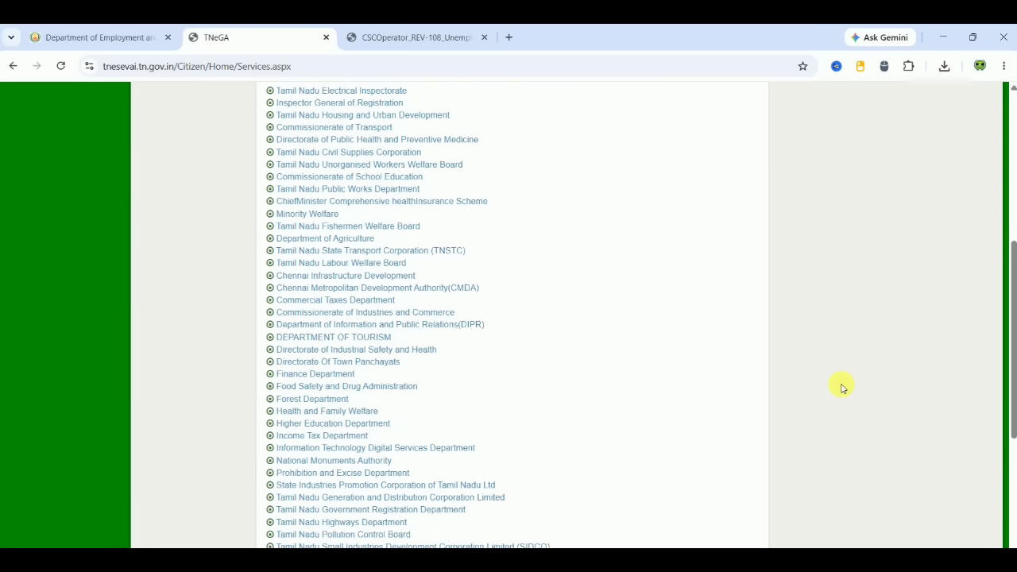
scroll(843, 387, "up", 1)
scroll(843, 387, "up", 1)
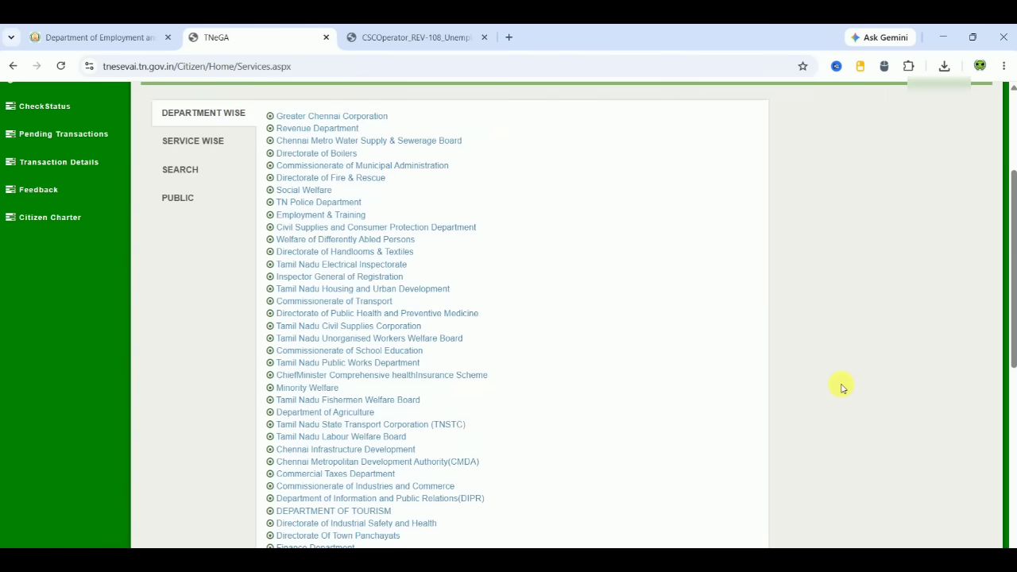
left_click(331, 132)
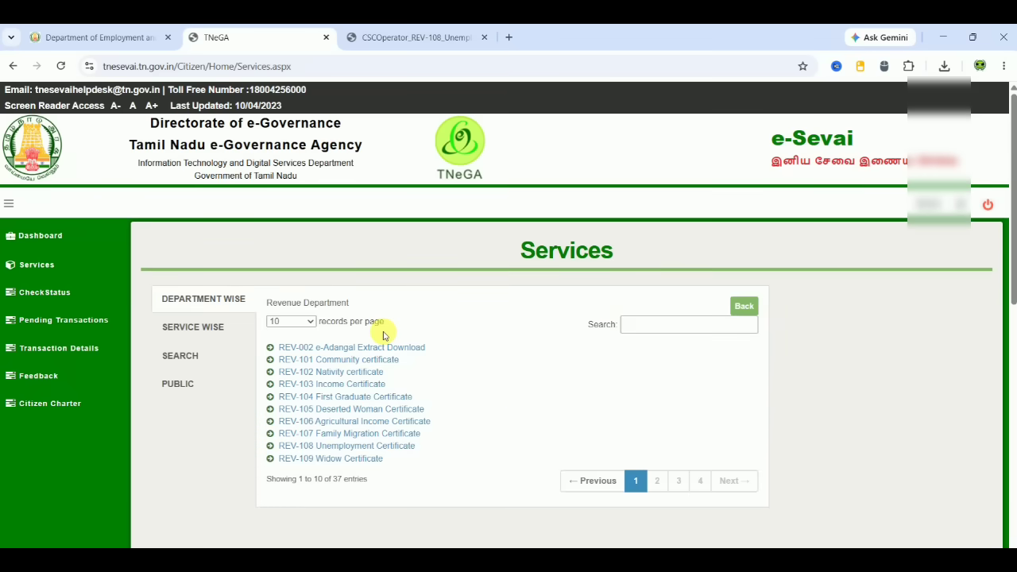
left_click(658, 483)
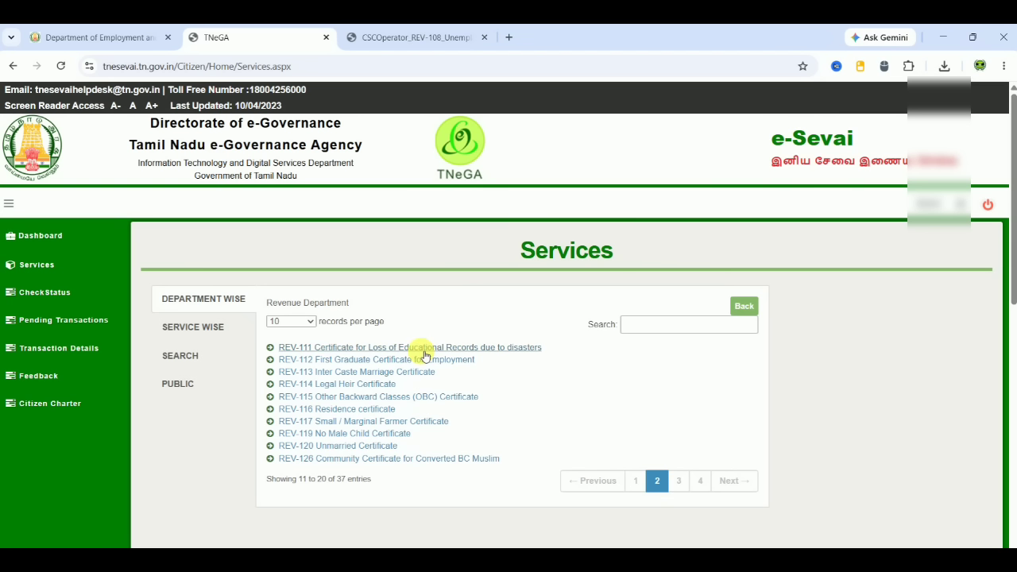
left_click(677, 479)
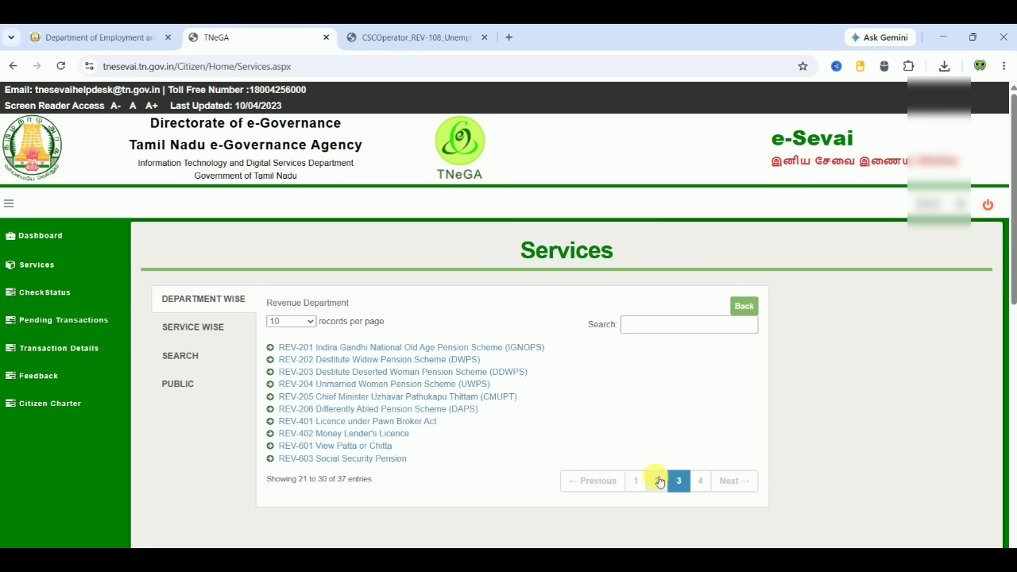
left_click(639, 482)
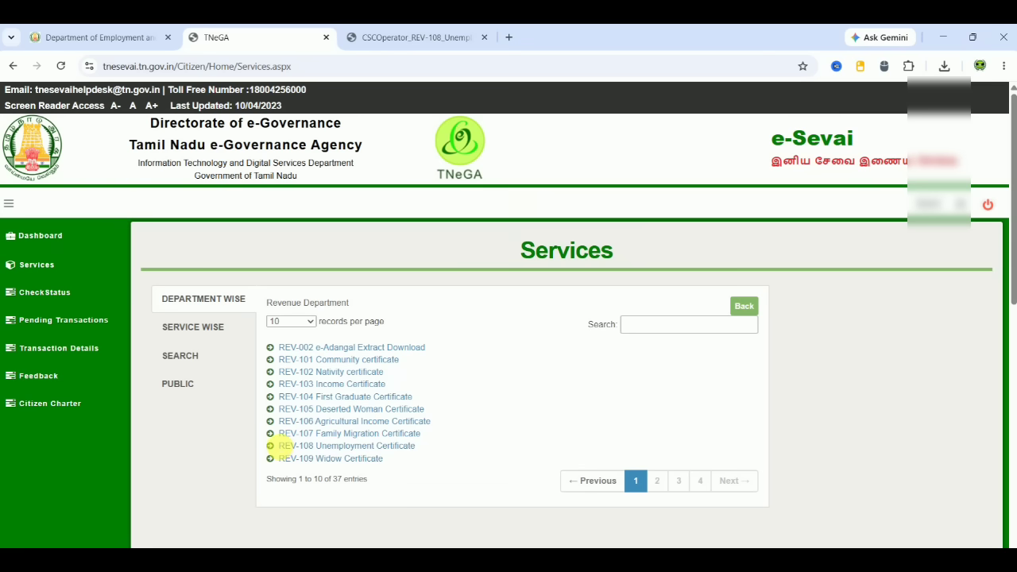
left_click(379, 448)
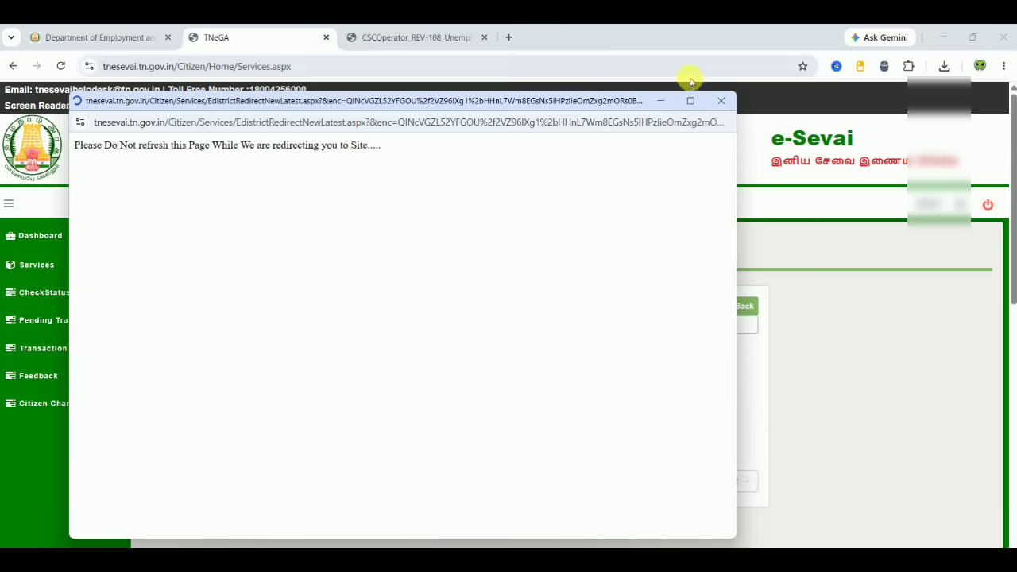
Maximize the redirect window and proceed past the Unemployment Certificate instructions.
left_click(691, 100)
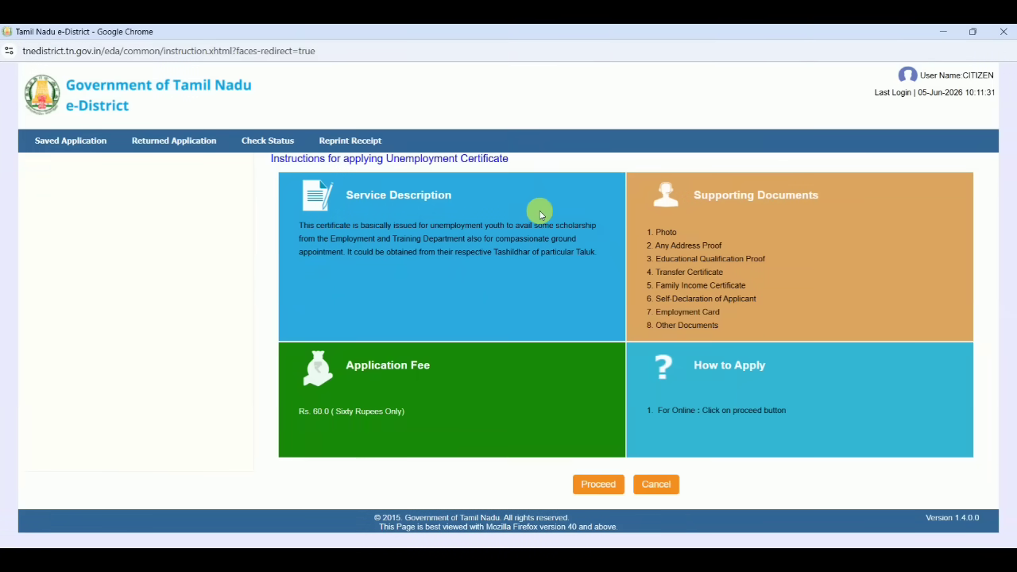
left_click(594, 484)
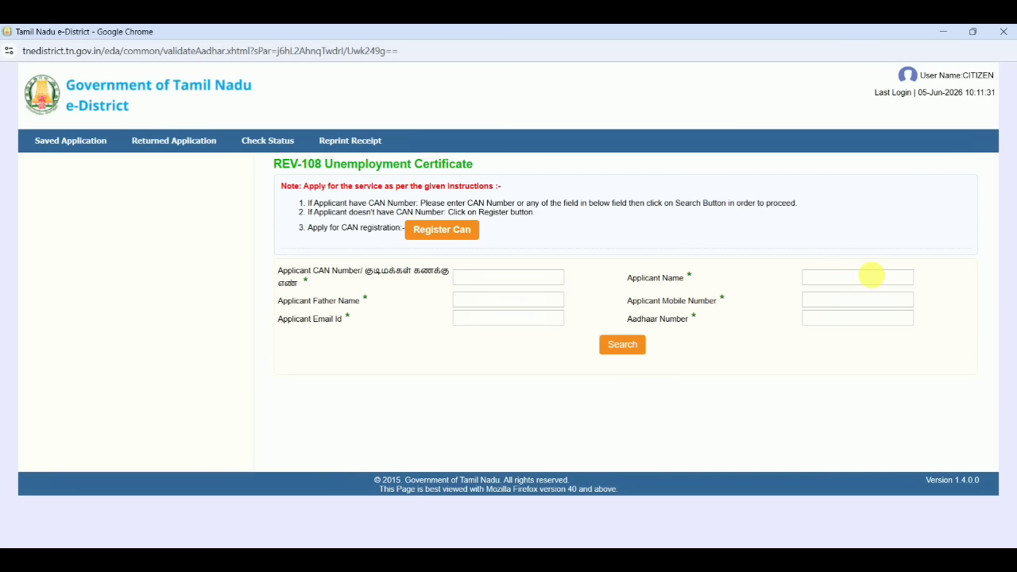
left_click(903, 325)
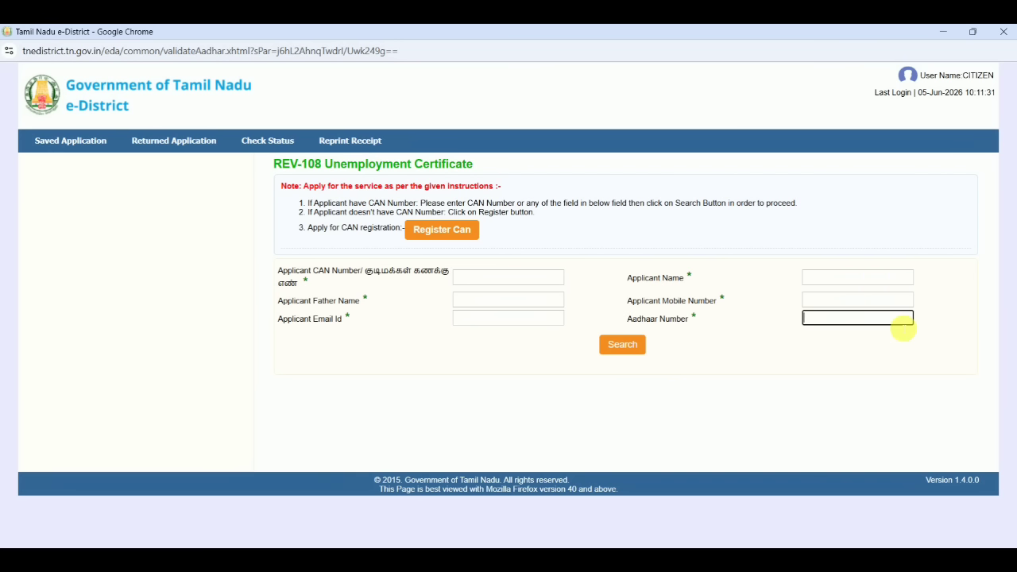
Search by the applicant's Aadhaar number and select their CAN record.
type("3254")
key("BackSpace")
key("BackSpace")
key("BackSpace")
key("BackSpace")
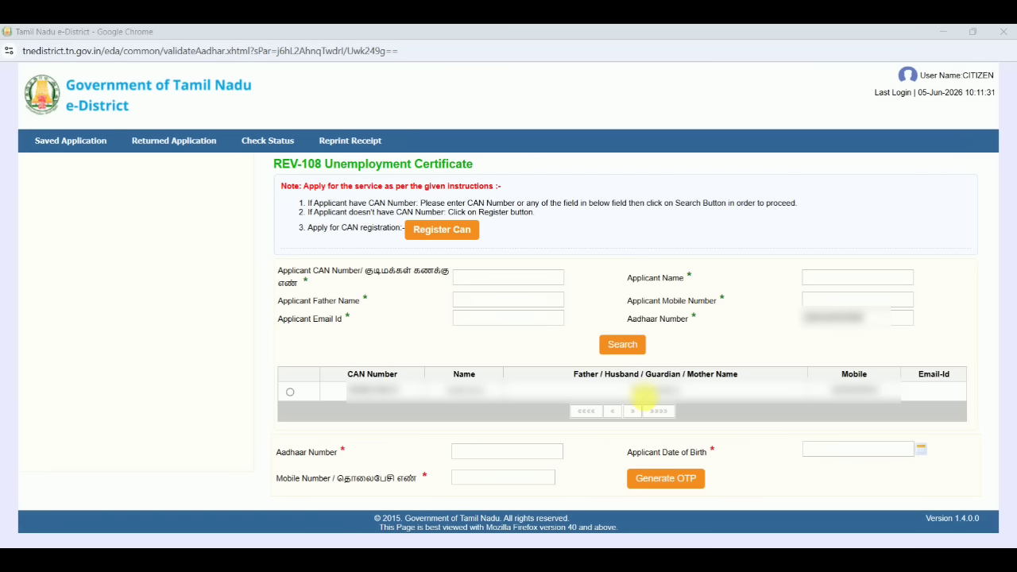
left_click(291, 393)
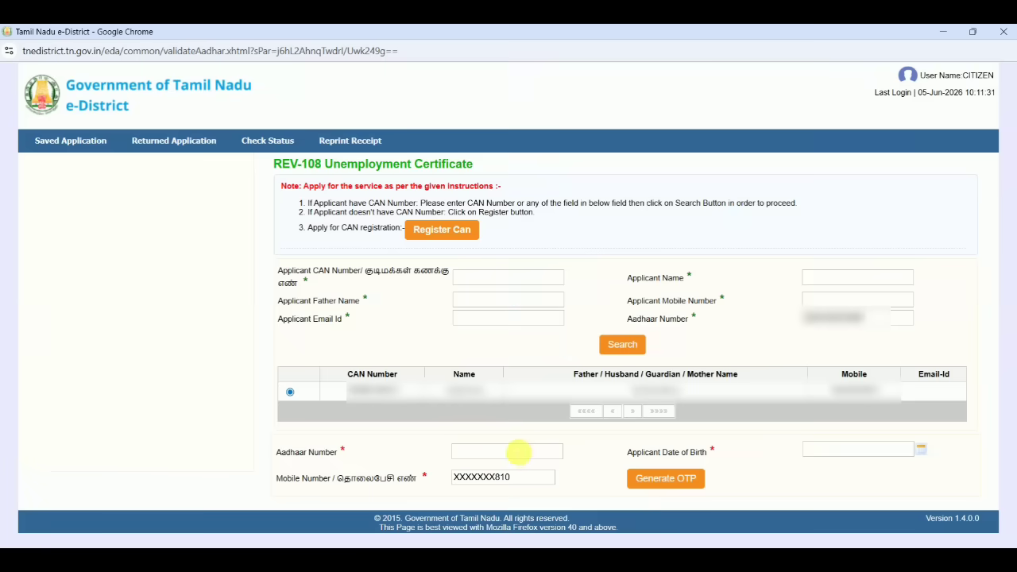
Copy the searched Aadhaar number into the lower Aadhaar Number field.
double_click(866, 319)
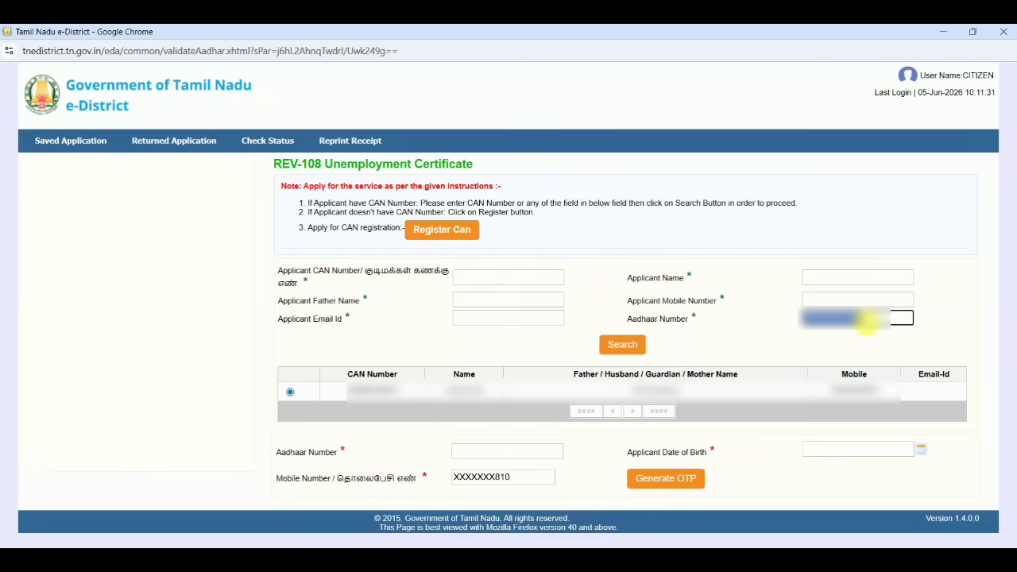
left_click(518, 453)
key("ctrl+v")
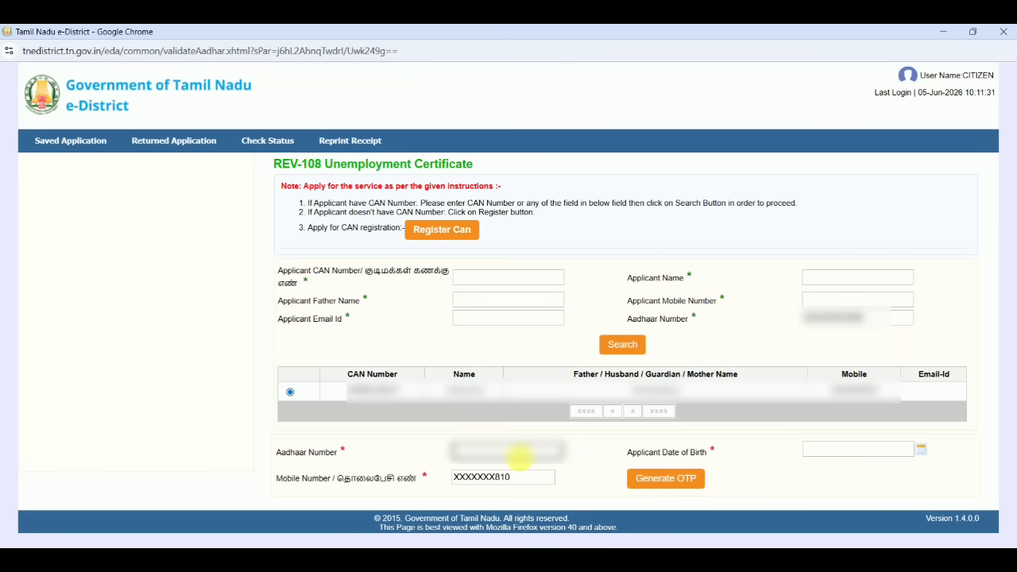
Pick 24 April 1998 as the applicant's date of birth in the calendar.
left_click(922, 449)
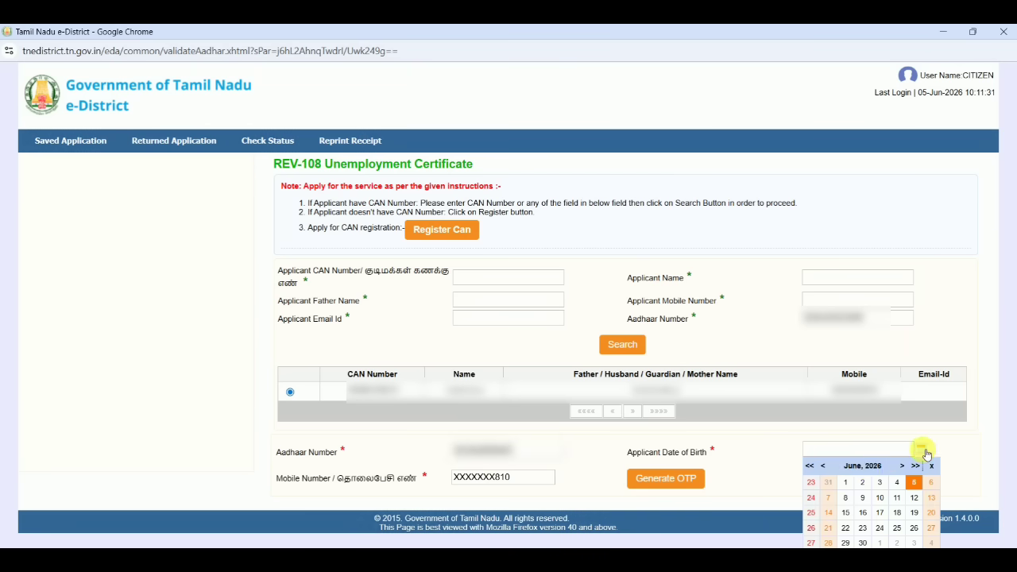
left_click(868, 468)
left_click(887, 469)
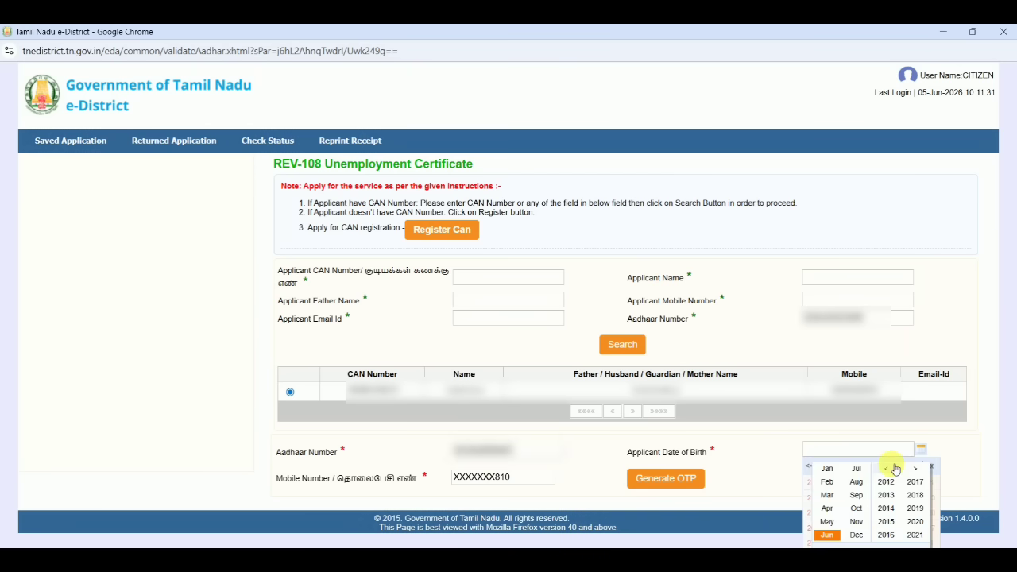
left_click(895, 469)
left_click(895, 469)
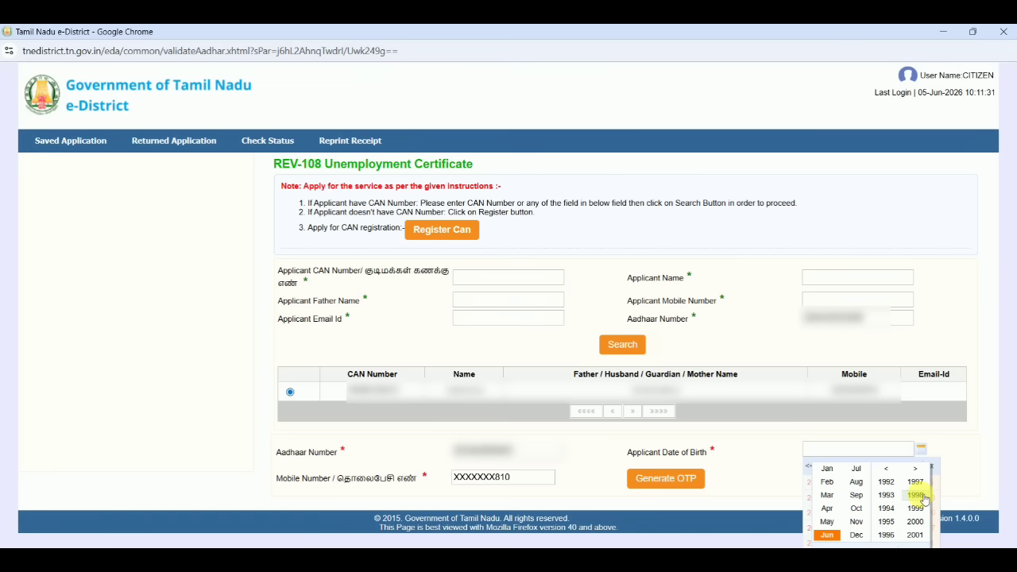
left_click(915, 497)
left_click(827, 509)
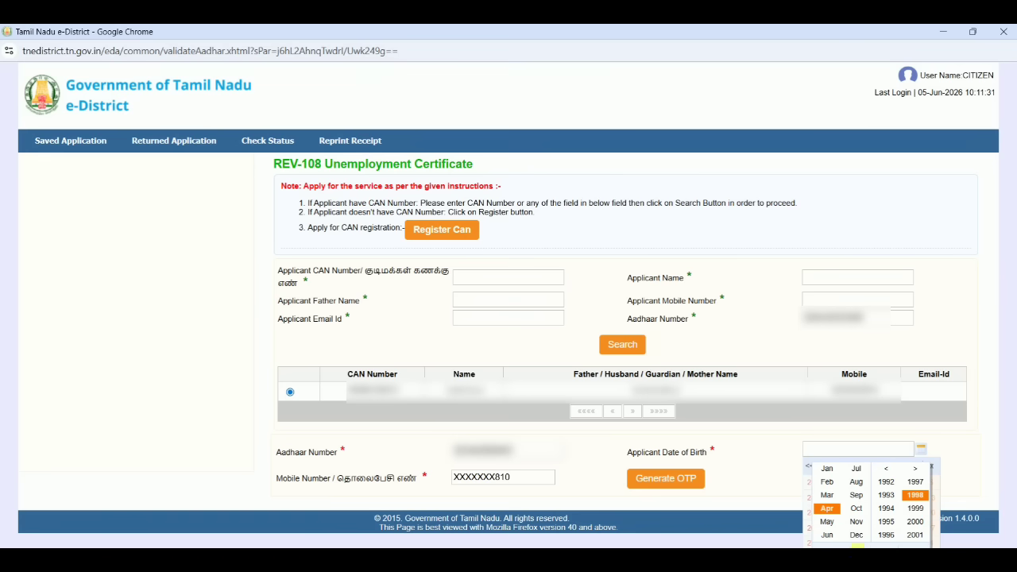
left_click(859, 547)
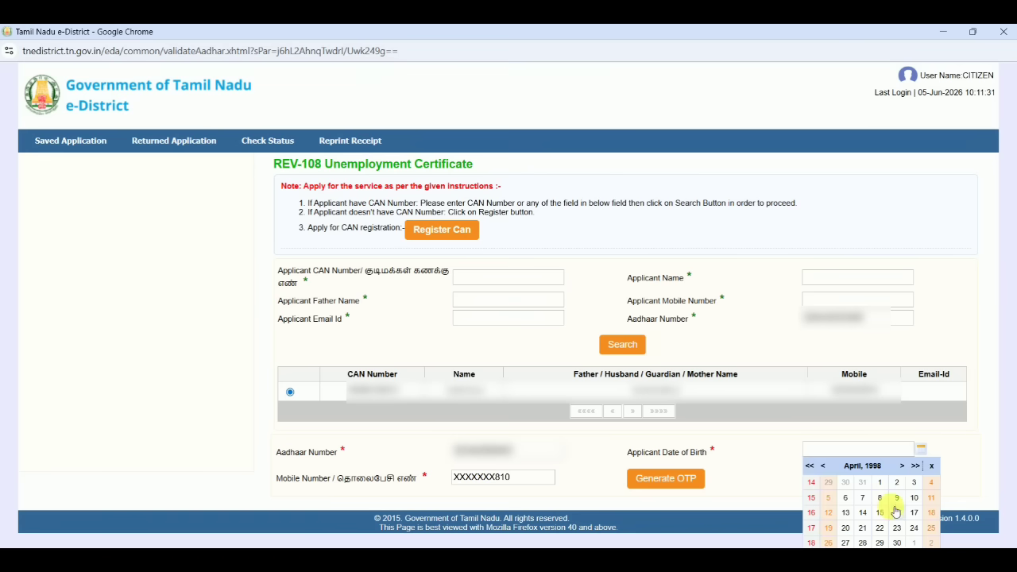
left_click(914, 528)
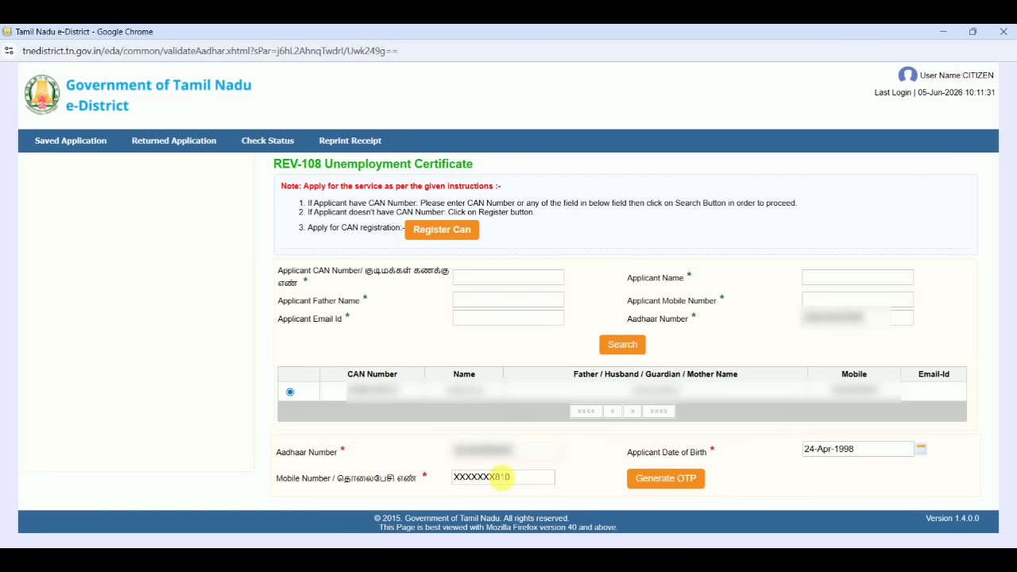
Generate and confirm the mobile OTP, then proceed to the Unemployment Certificate form.
left_click(685, 482)
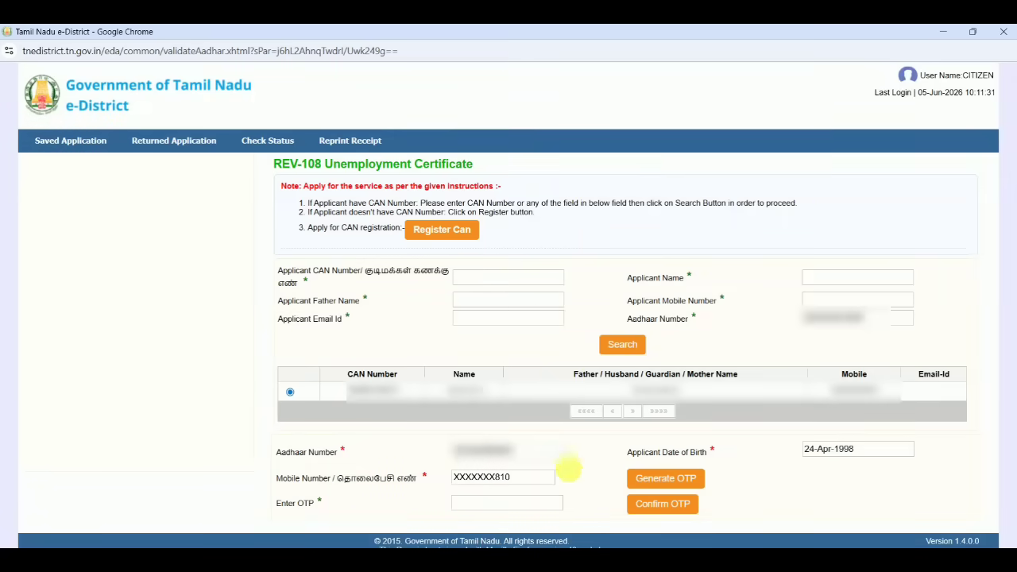
left_click(525, 499)
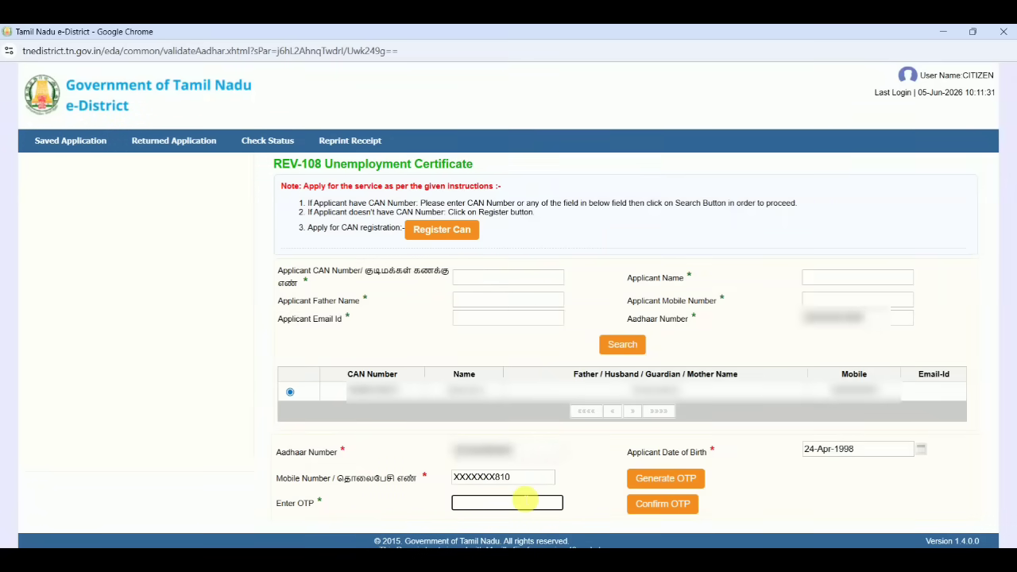
left_click(665, 505)
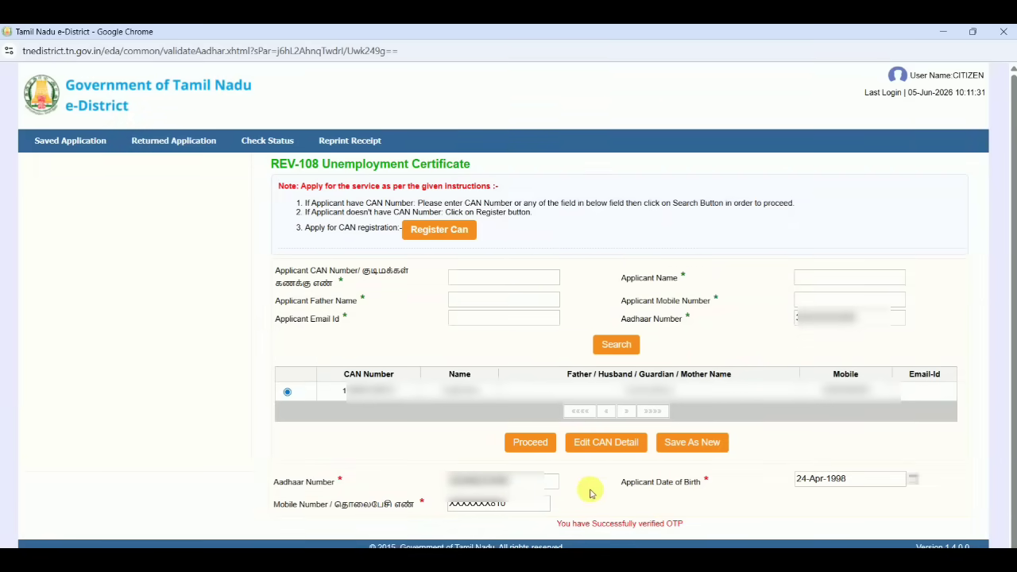
left_click(528, 443)
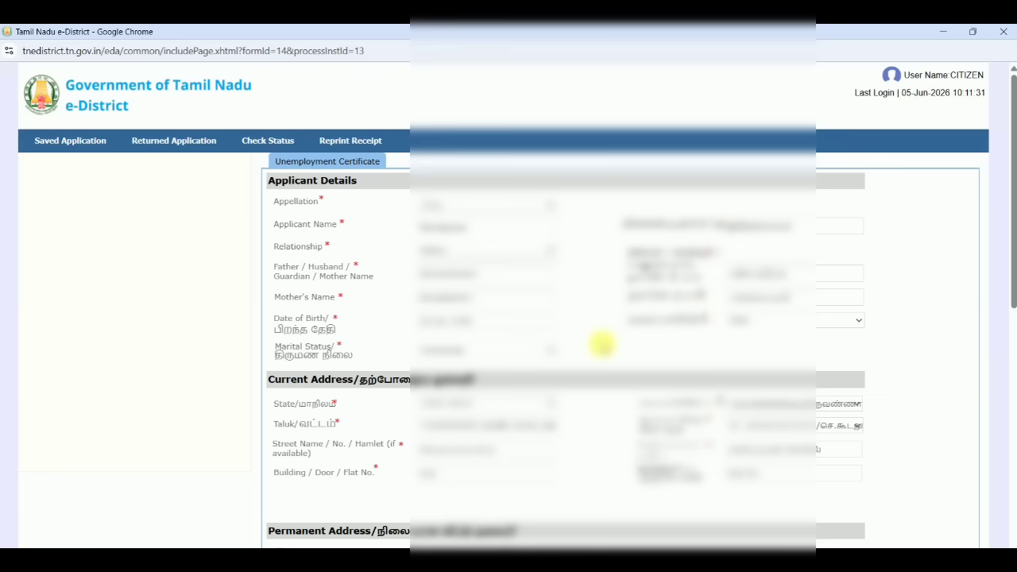
scroll(601, 344, "down", 6)
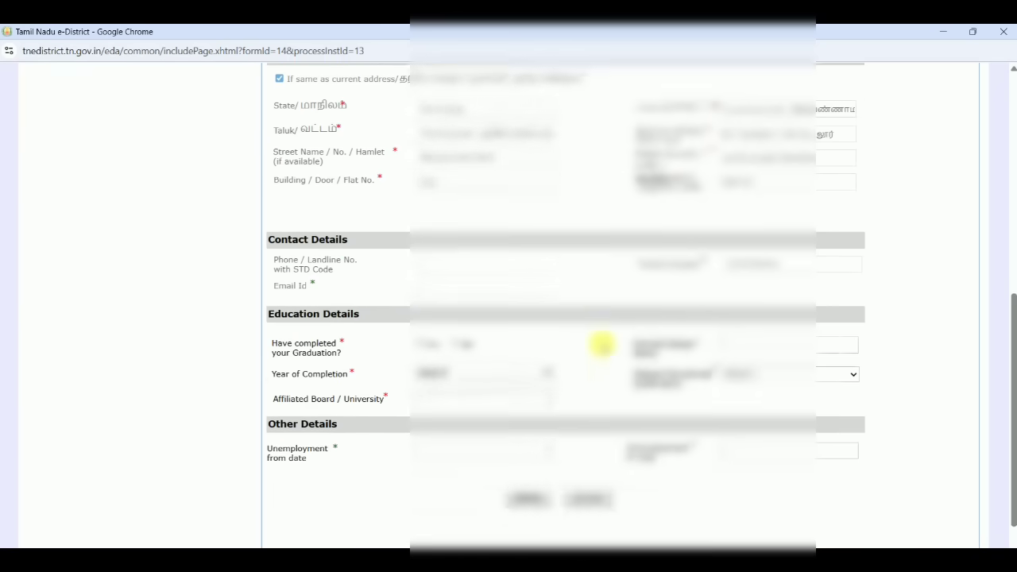
Answer Yes to Have completed your Graduation.
scroll(602, 344, "down", 1)
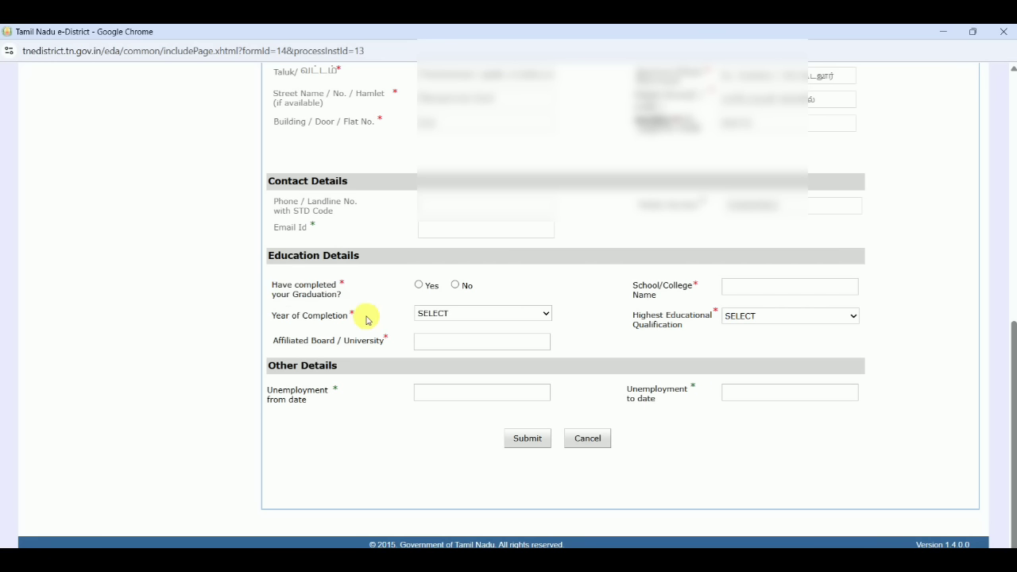
left_click(418, 285)
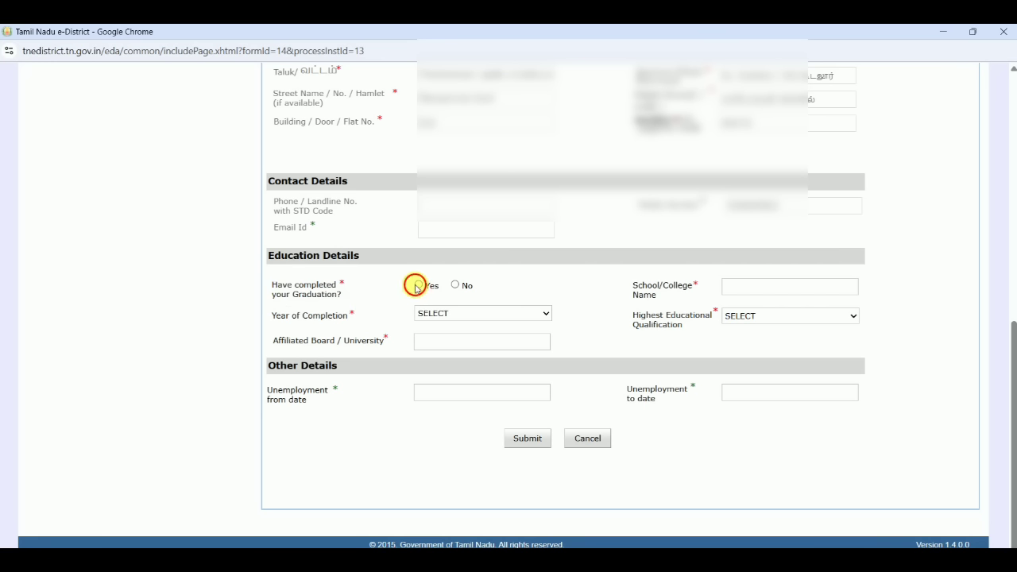
left_click(457, 285)
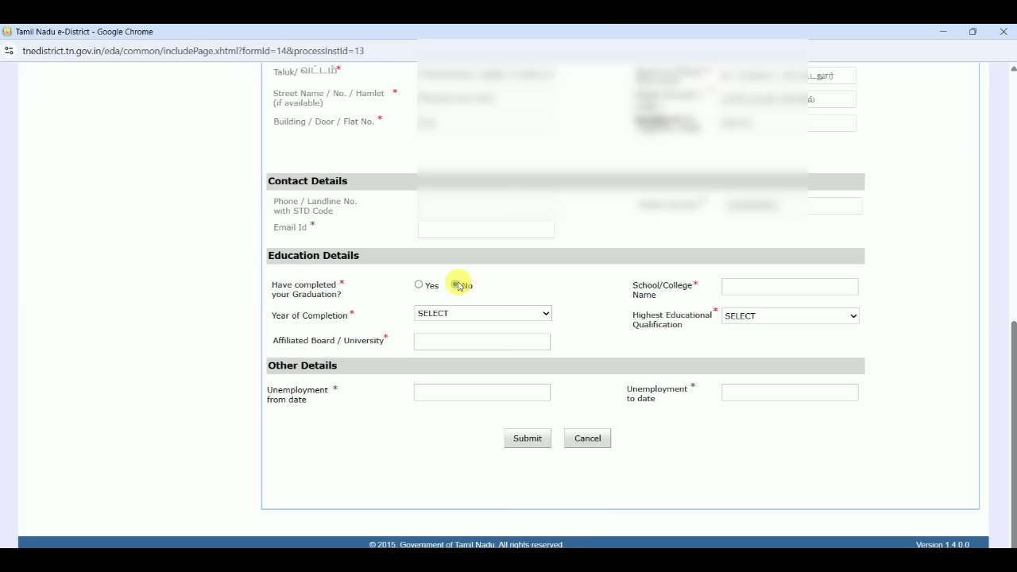
left_click(418, 285)
Enter 'arts college' as the School/College Name.
left_click(752, 291)
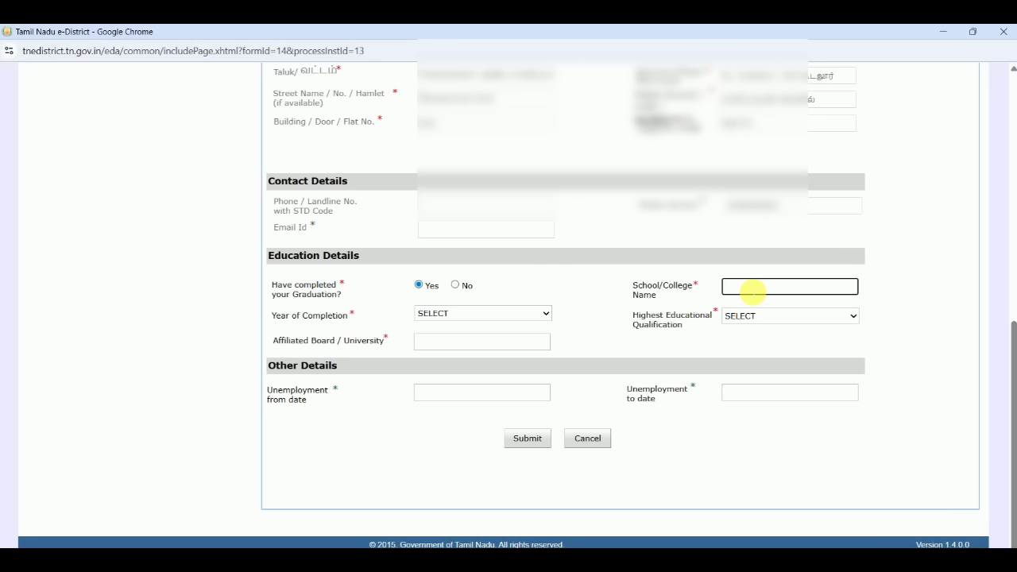
type("arts college")
left_click(204, 323)
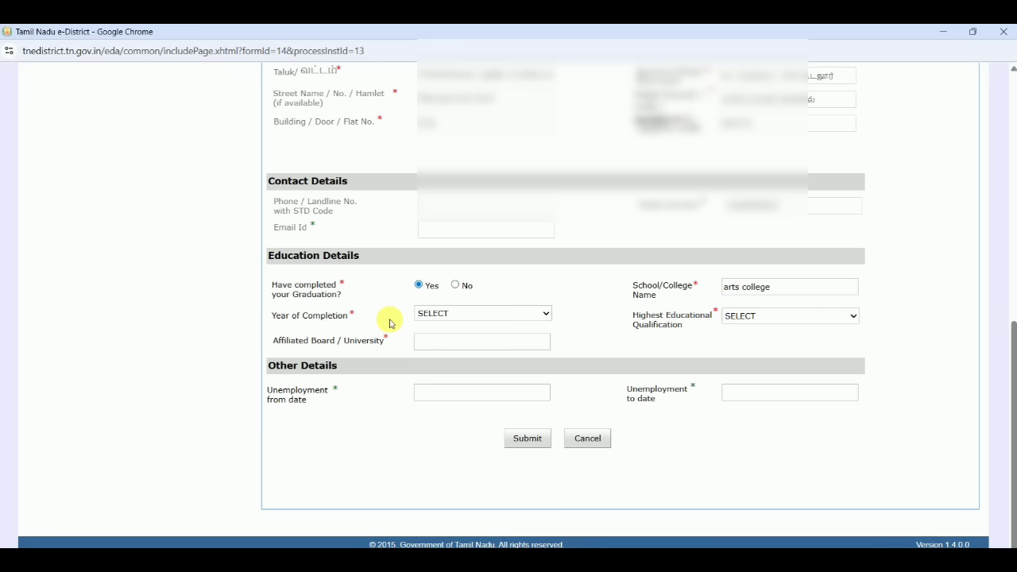
left_click(450, 313)
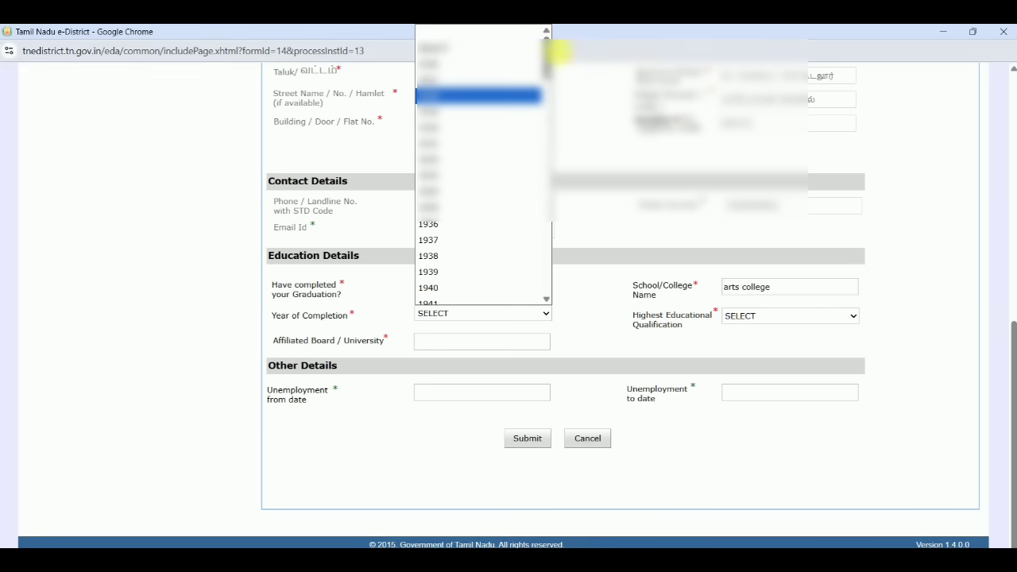
Choose 2018 as Year of Completion and Graduate as Highest Educational Qualification.
left_click_drag(546, 50, 548, 73)
left_click(548, 288)
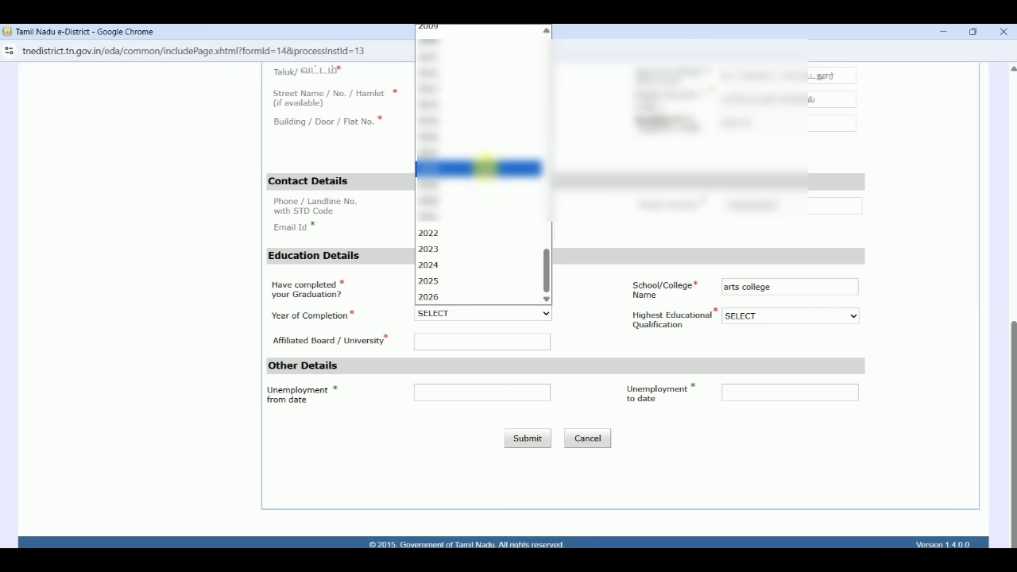
left_click(472, 169)
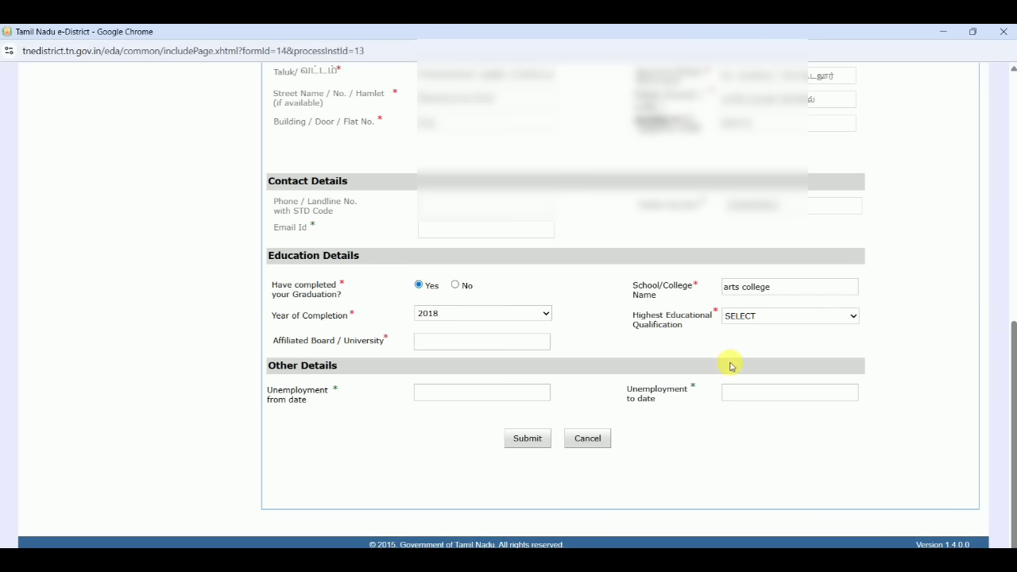
left_click(749, 317)
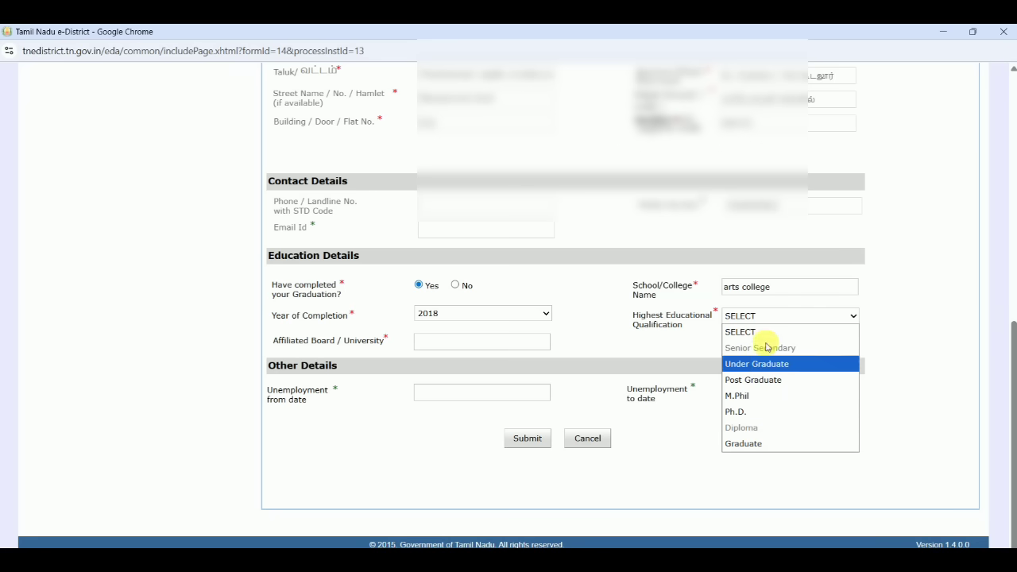
left_click(737, 444)
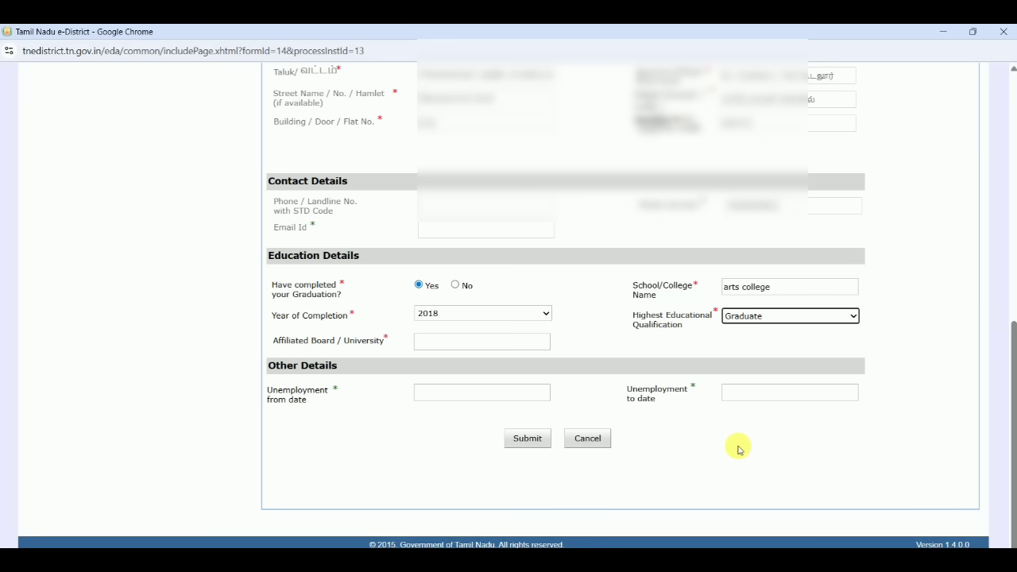
left_click(737, 448)
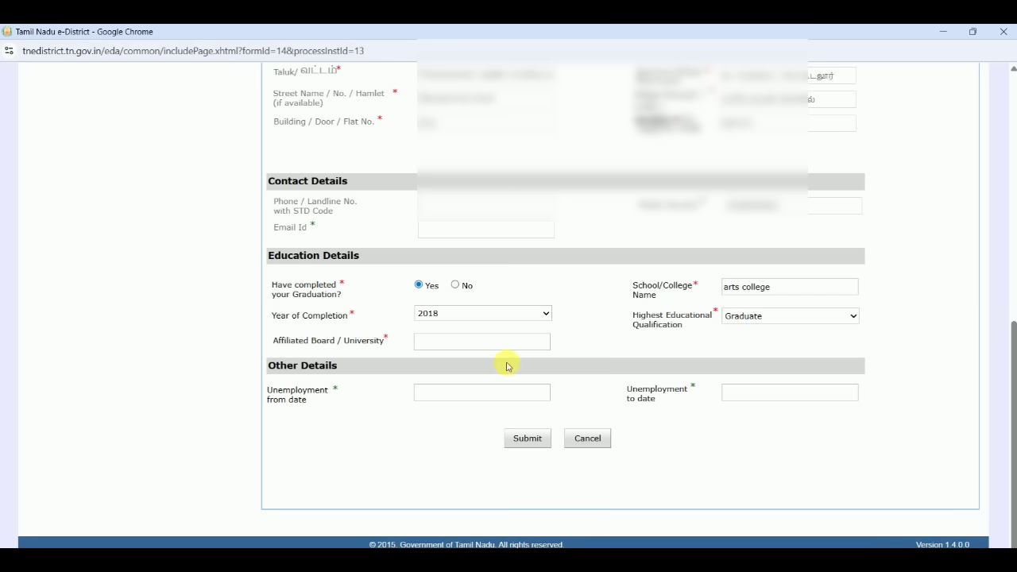
Enter 'thiruvalluvar' as the Affiliated Board / University.
left_click(484, 343)
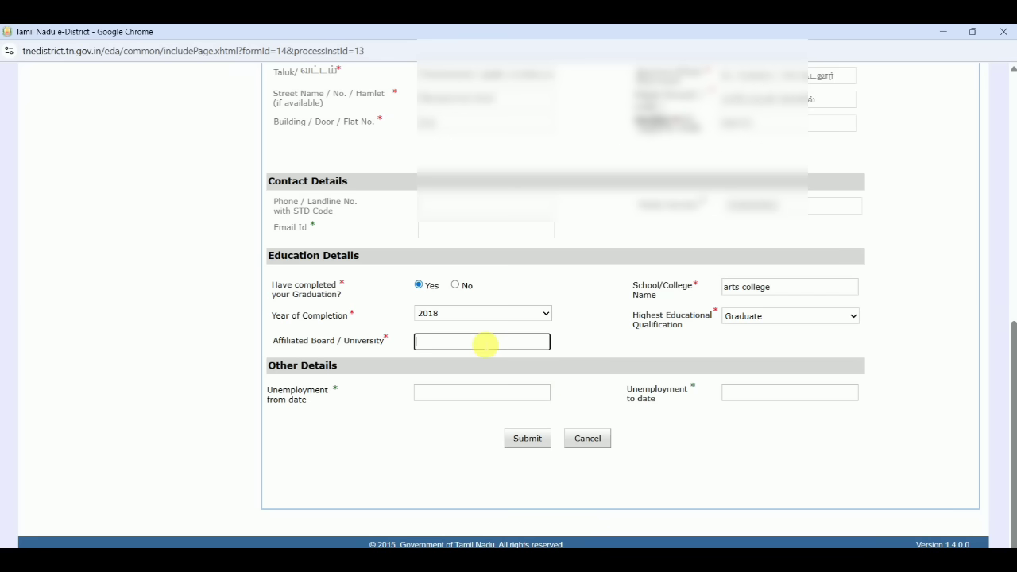
type("thiruvalluvar")
left_click(743, 476)
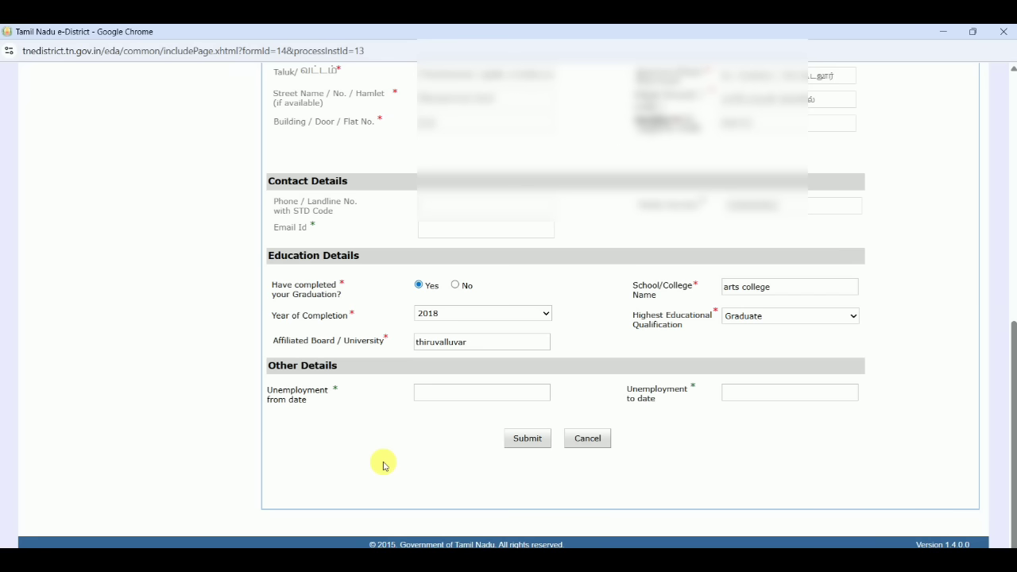
Set the Unemployment from date to 01-Sep-2018.
left_click(522, 393)
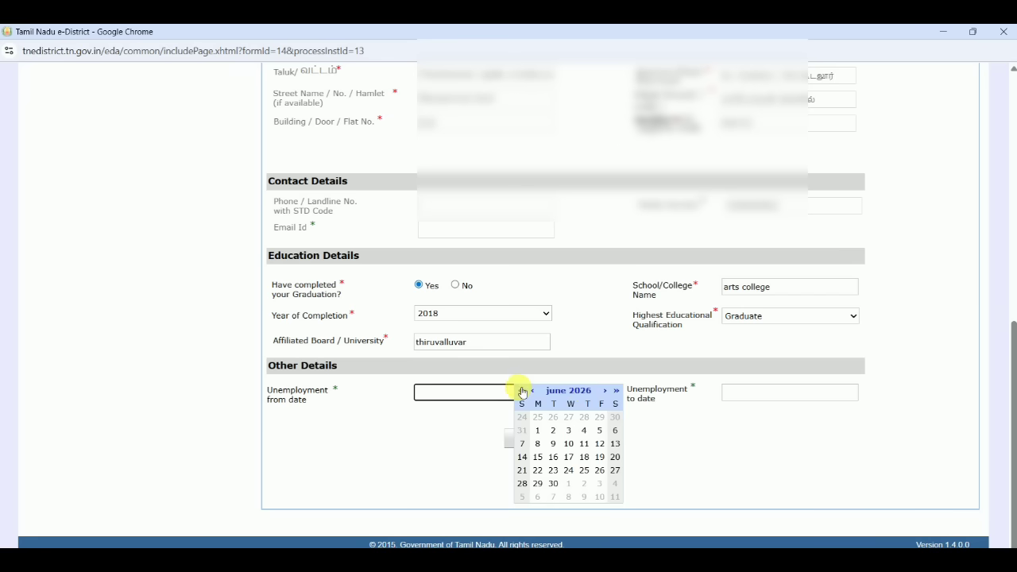
left_click(589, 394)
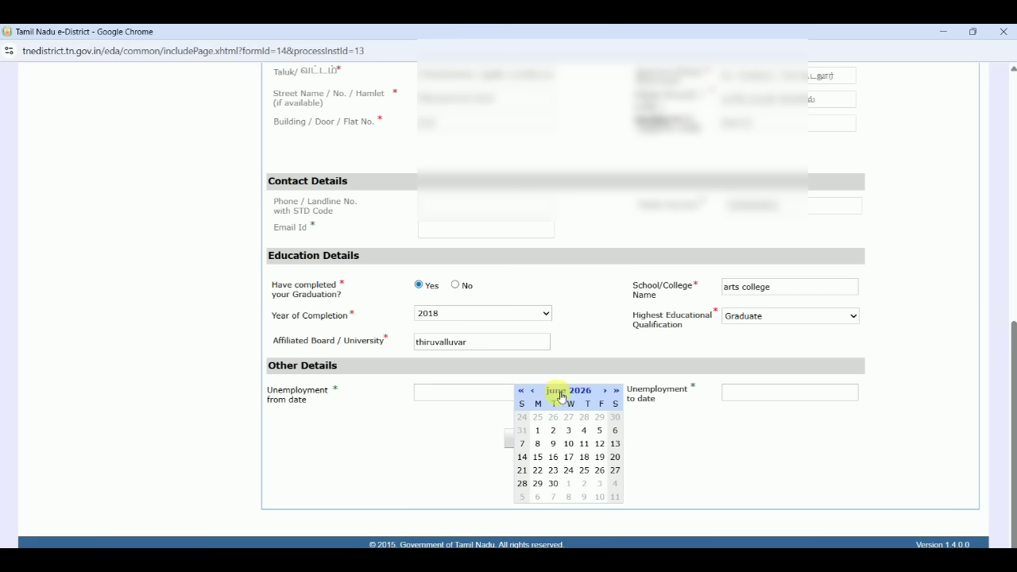
left_click(522, 394)
left_click(522, 394)
left_click(522, 394)
left_click(522, 394)
left_click(522, 392)
left_click(522, 393)
left_click(522, 392)
left_click(522, 392)
left_click(522, 392)
left_click(522, 392)
left_click(522, 393)
left_click(522, 393)
left_click(523, 392)
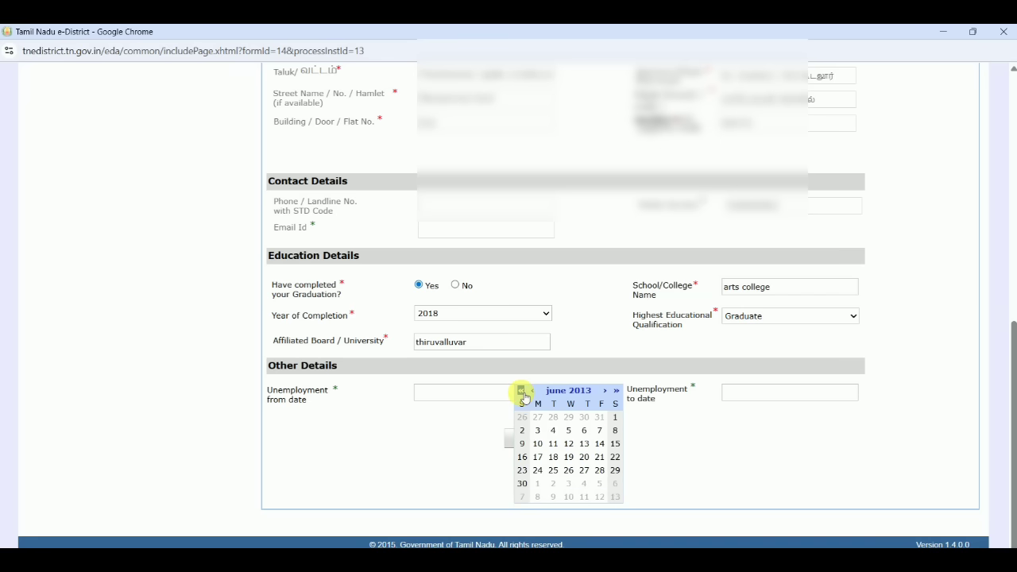
left_click(522, 392)
left_click(522, 393)
left_click(619, 391)
left_click(618, 391)
left_click(619, 391)
left_click(618, 391)
left_click(618, 391)
left_click(618, 391)
left_click(619, 391)
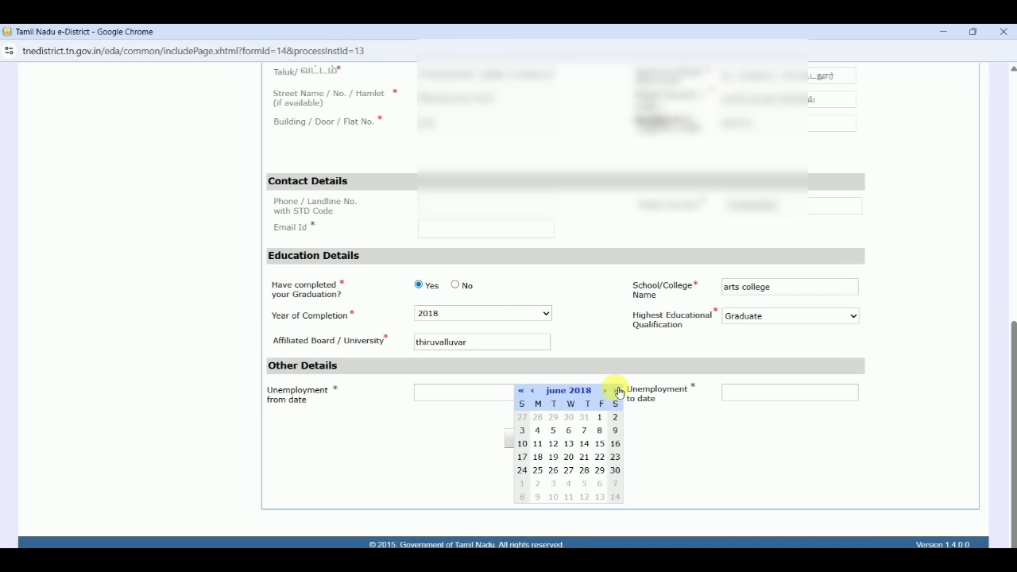
left_click(607, 391)
left_click(606, 391)
left_click(607, 391)
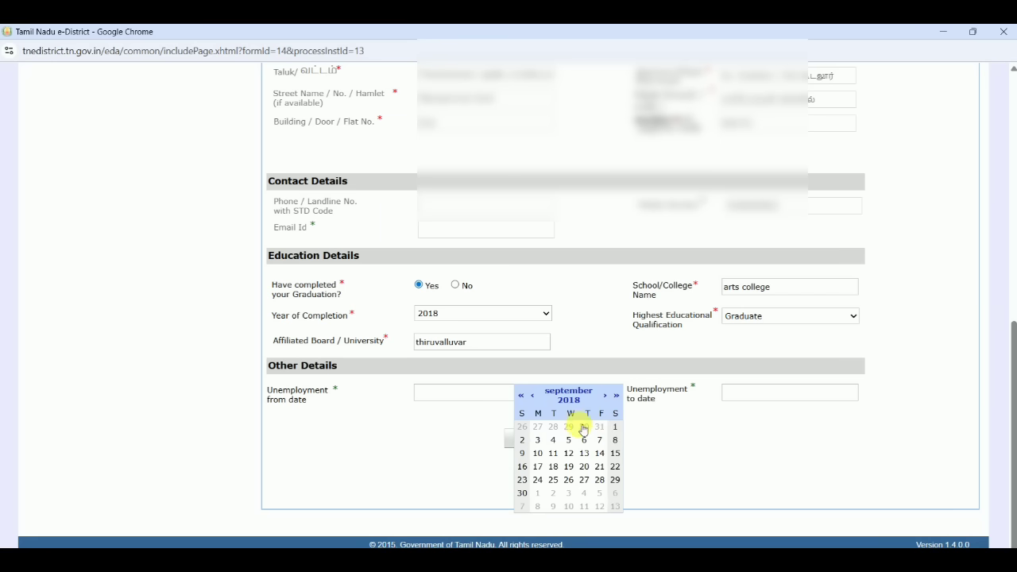
left_click(614, 420)
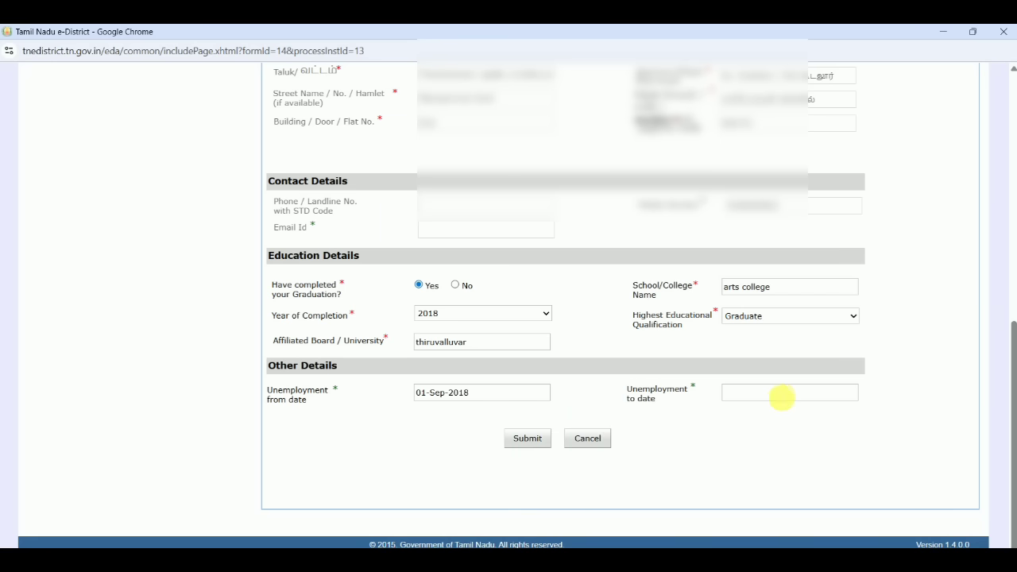
Set the Unemployment to date to 05-Jun-2026 and submit the application details.
left_click(782, 393)
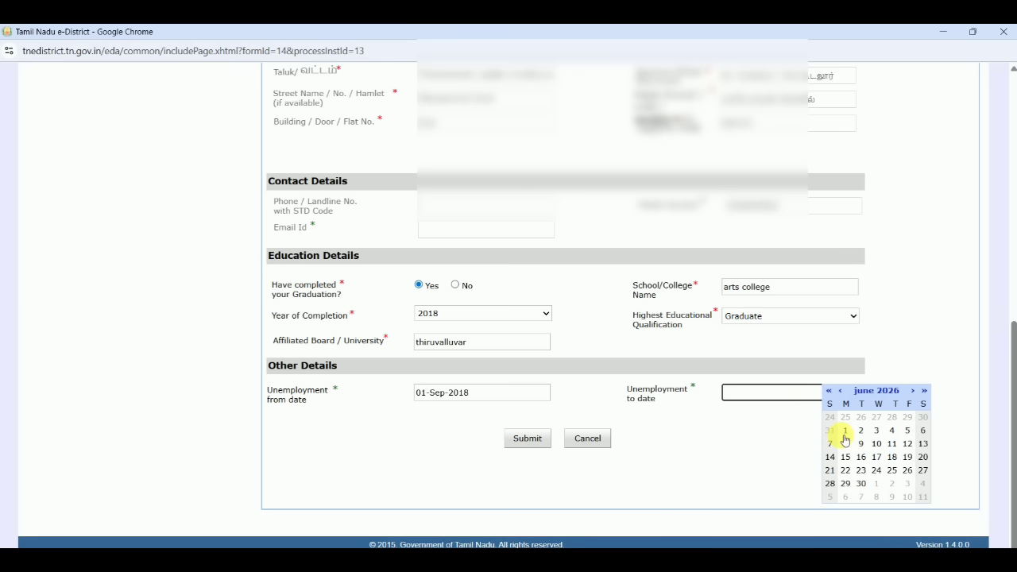
left_click(908, 430)
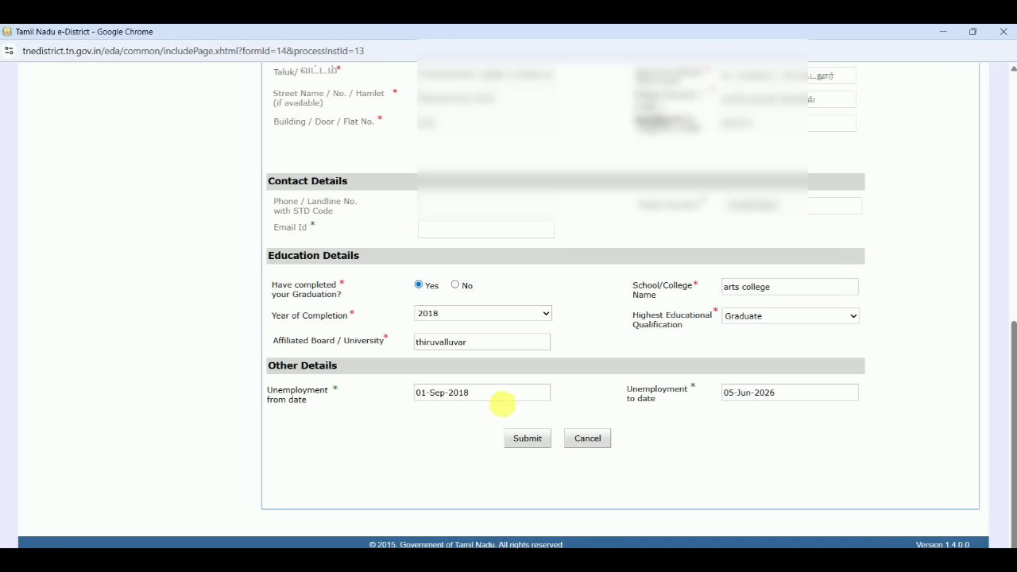
left_click(521, 442)
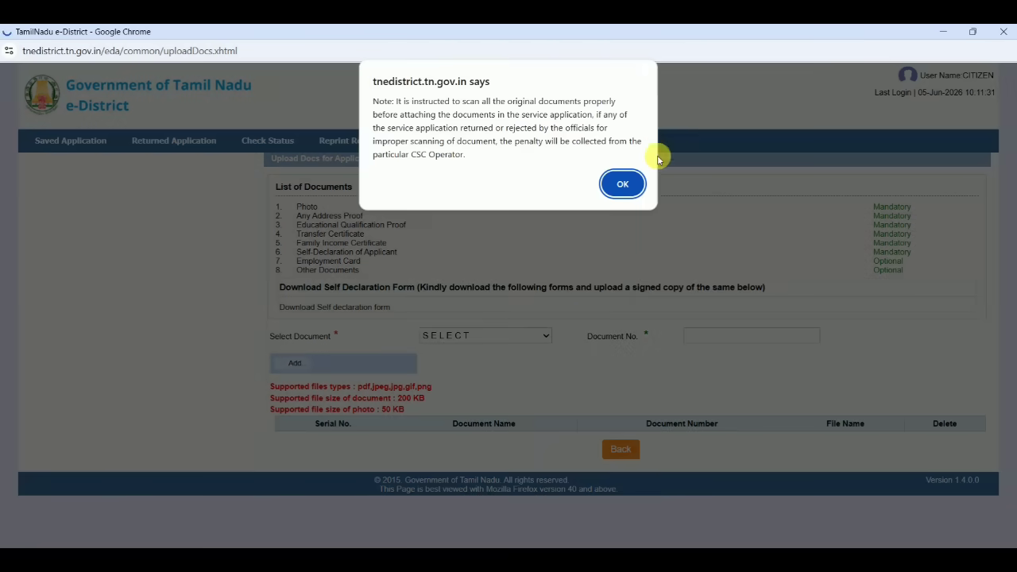
Dismiss the scanning notice and set the first upload entry to Photo with Document No. 1.
left_click(619, 185)
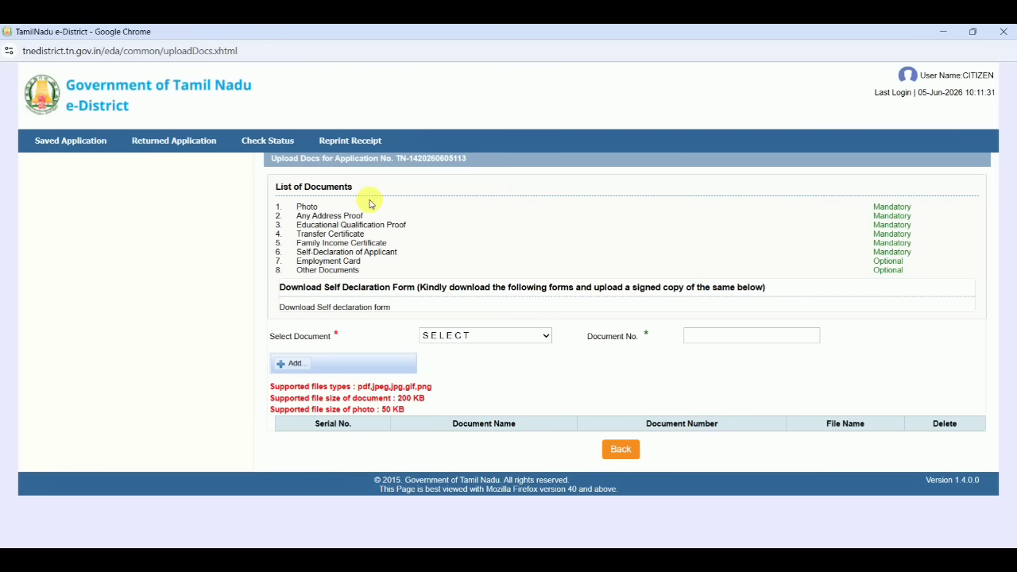
left_click(461, 337)
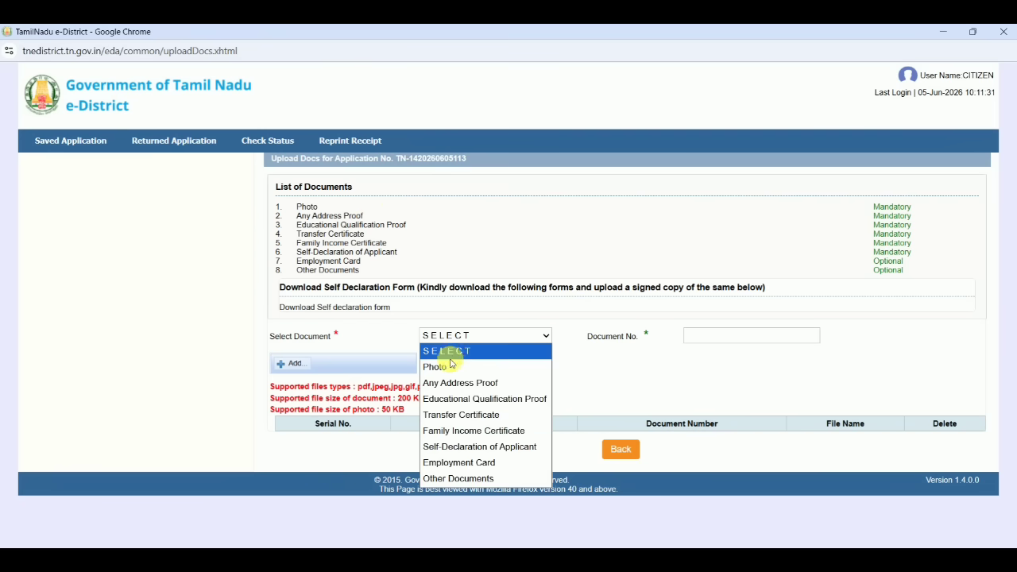
left_click(447, 367)
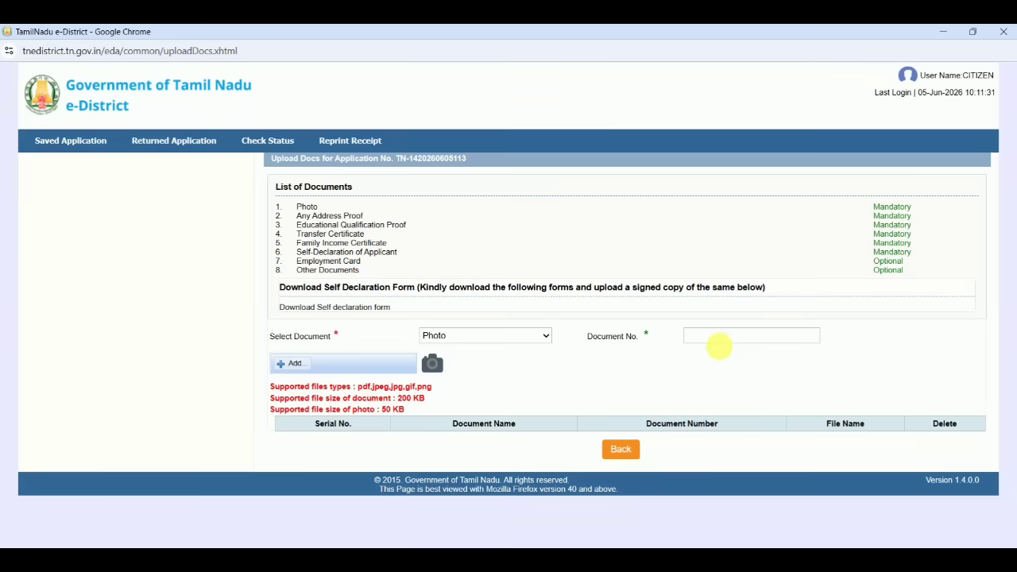
left_click(718, 341)
type("1")
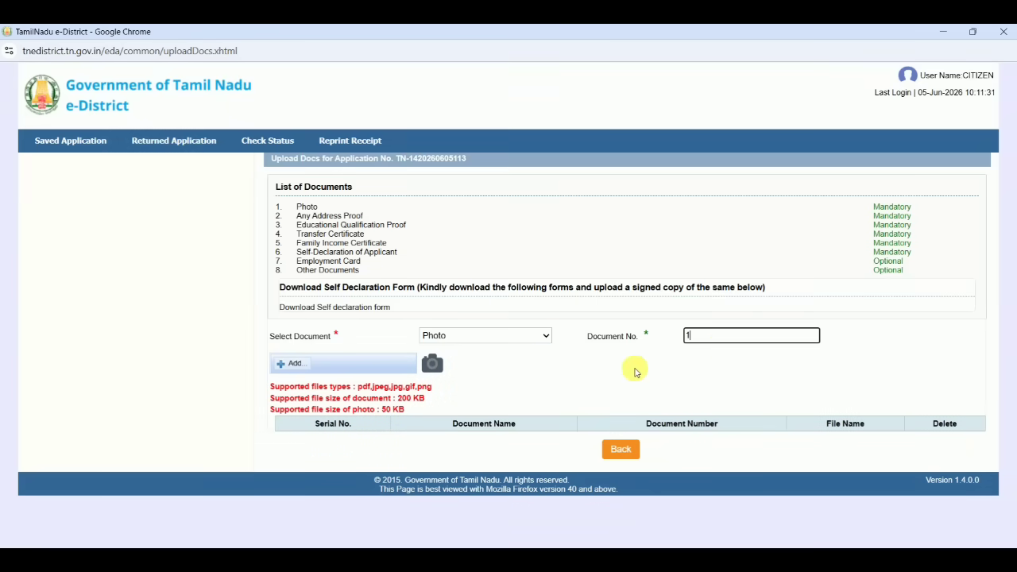
left_click(635, 371)
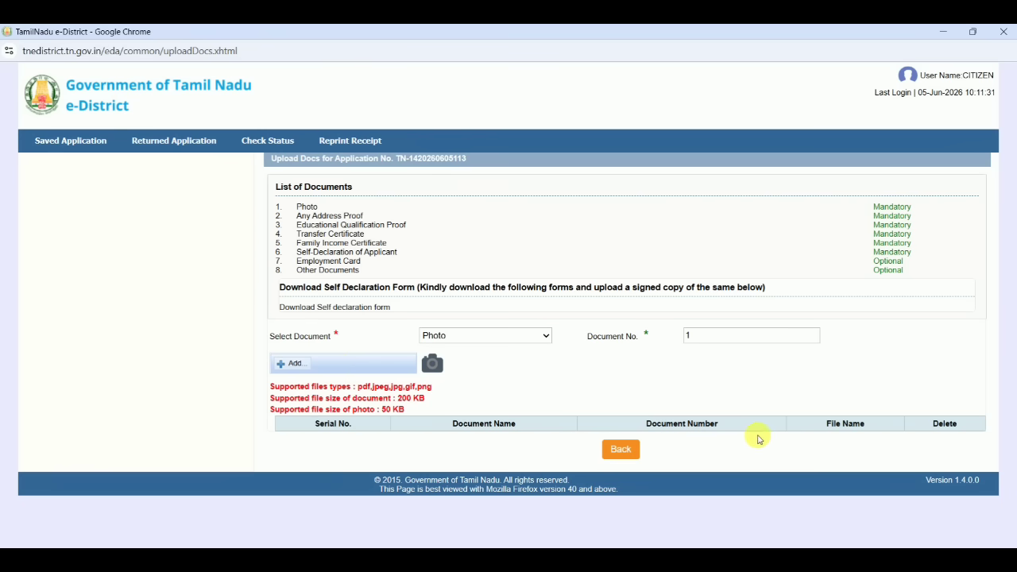
left_click(528, 344)
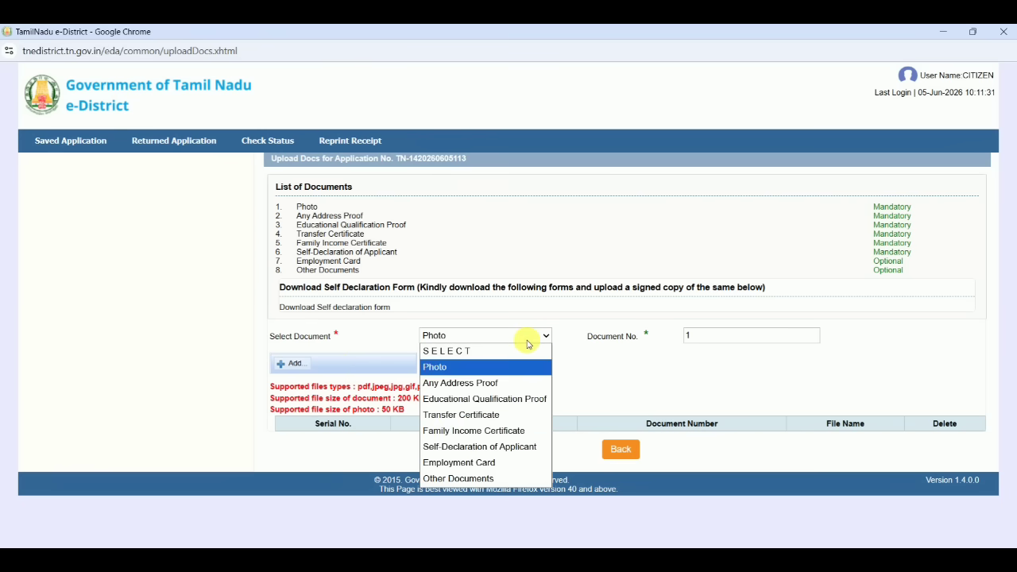
Set the upload entry to Any Address Proof with Document No. 2.
left_click(514, 385)
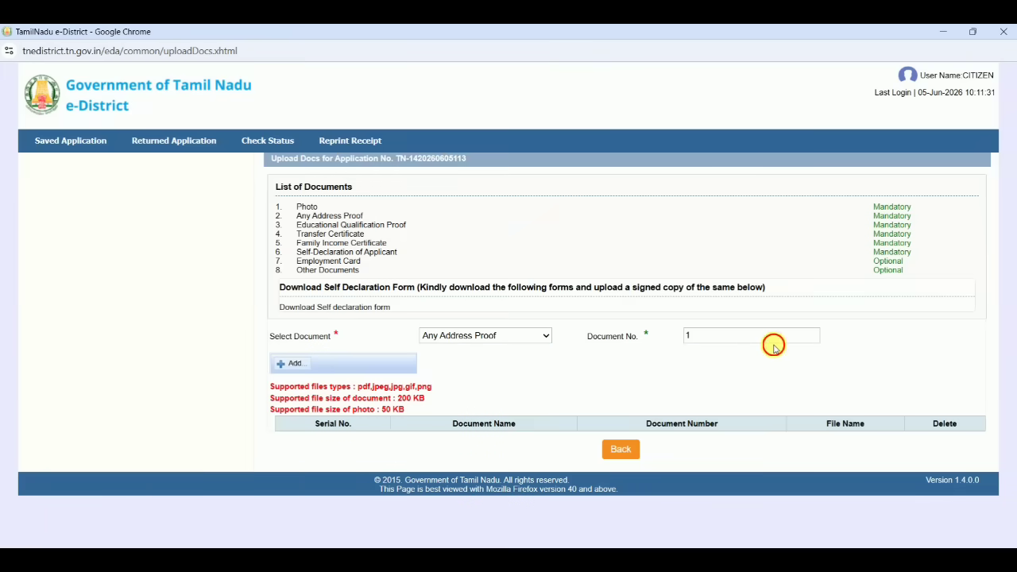
left_click(745, 342)
key("ctrl+a")
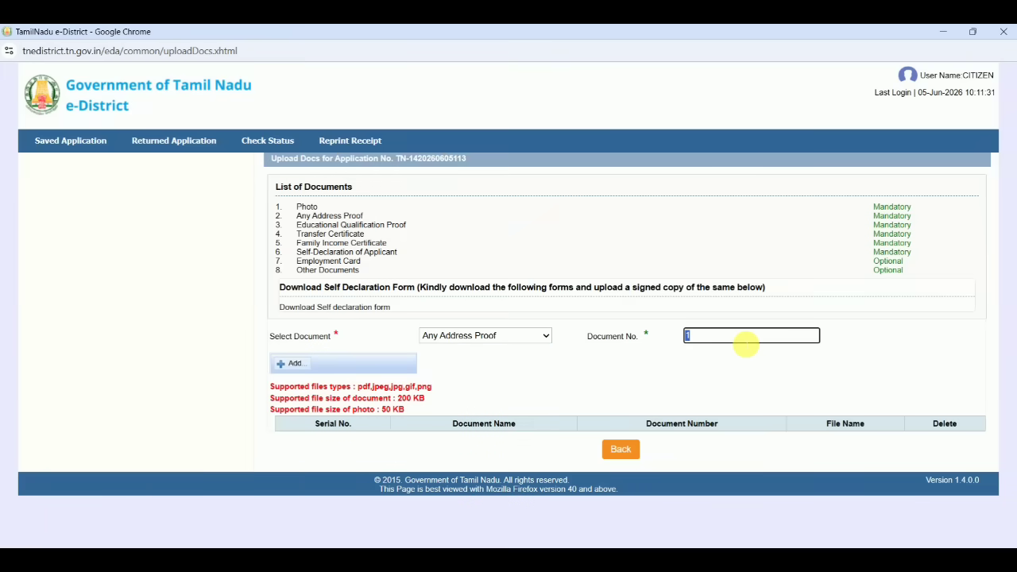
type("2")
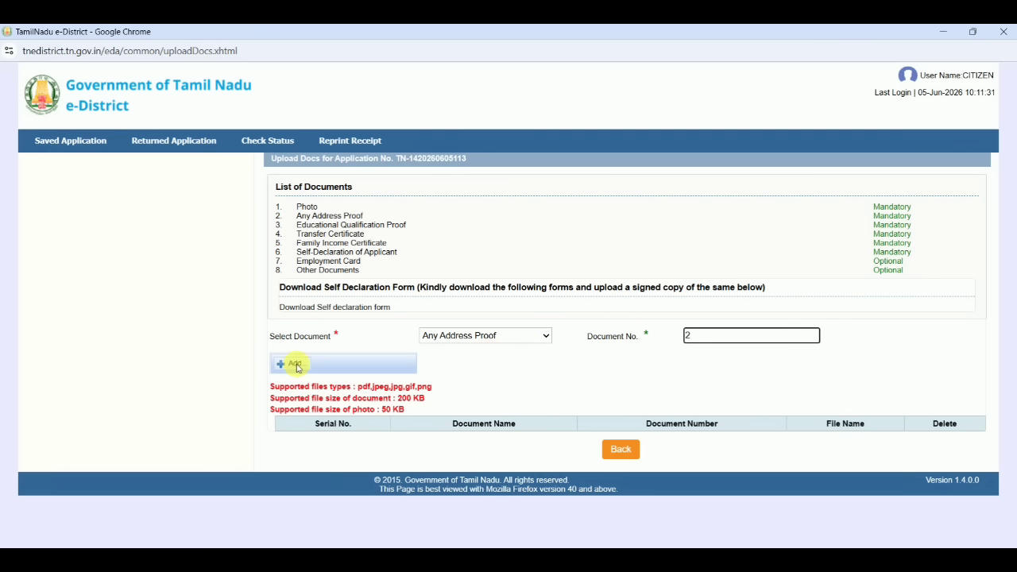
Change the document number to 3 and the type to Educational Qualification Proof.
left_click(540, 334)
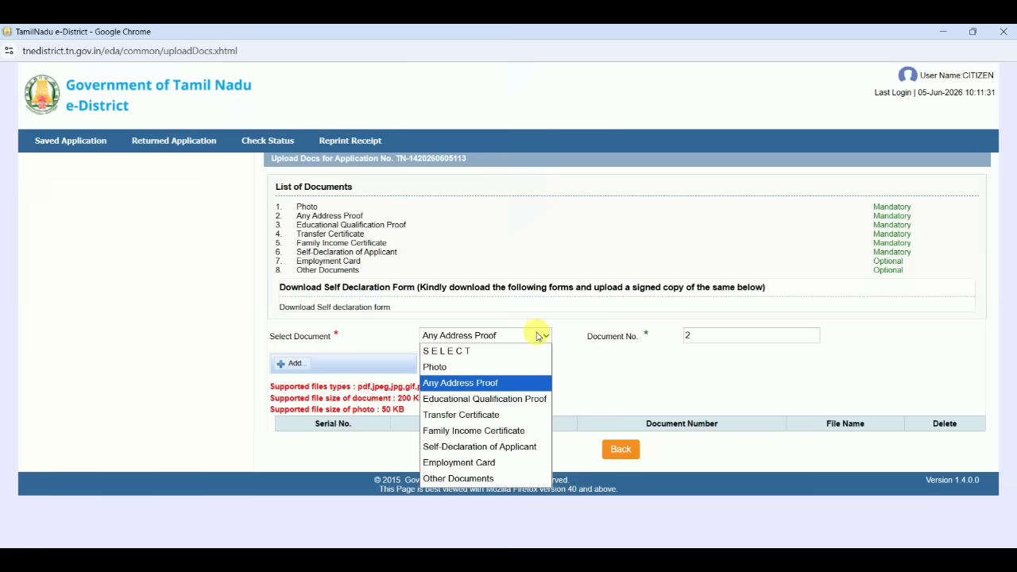
left_click(497, 384)
left_click(708, 334)
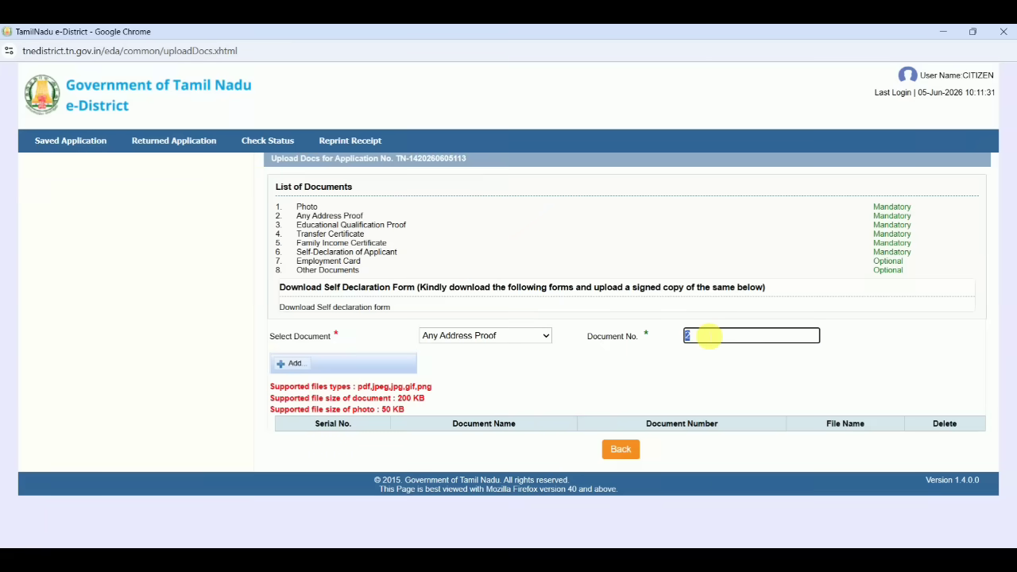
key("BackSpace")
type("3")
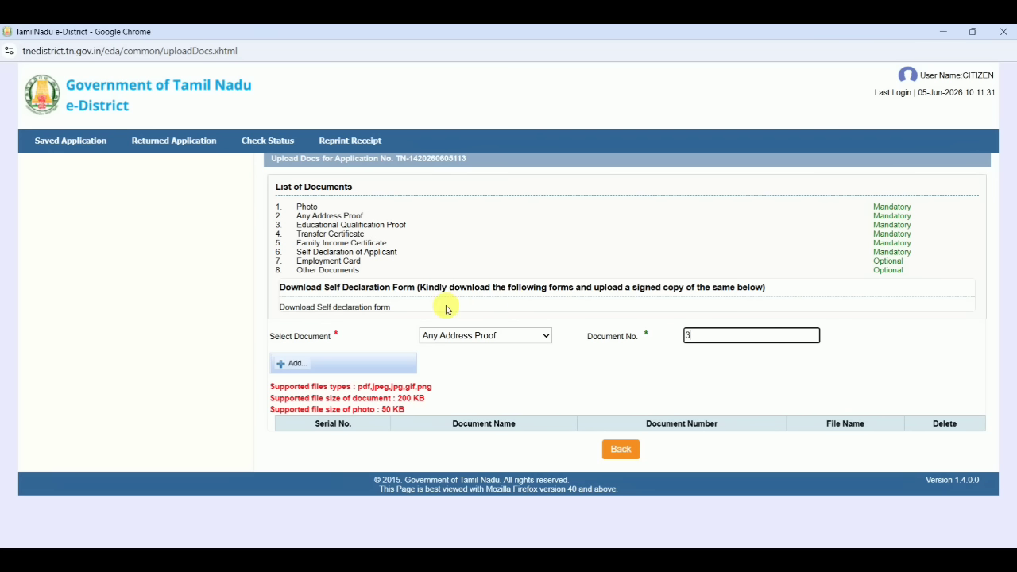
left_click(489, 336)
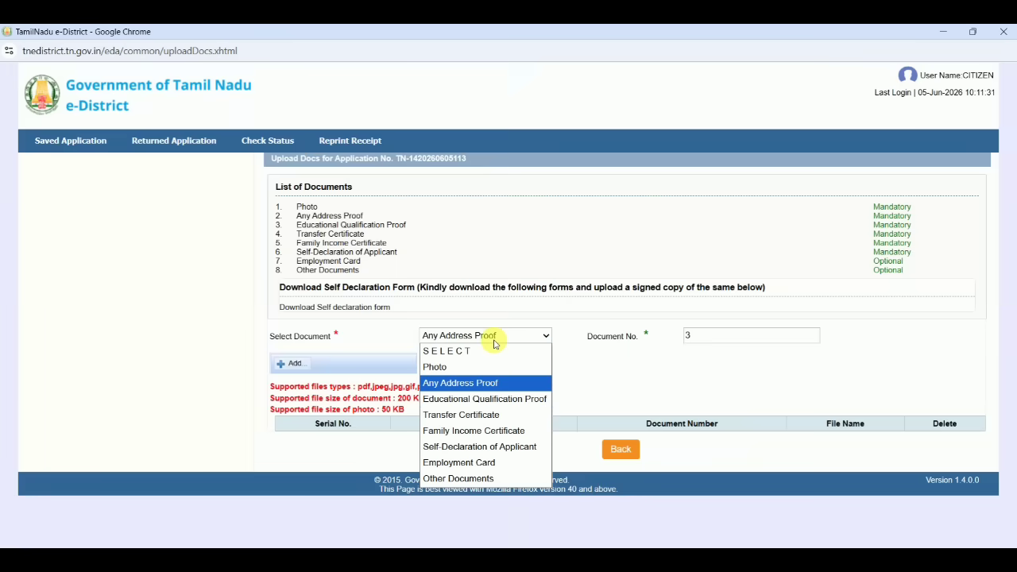
left_click(494, 400)
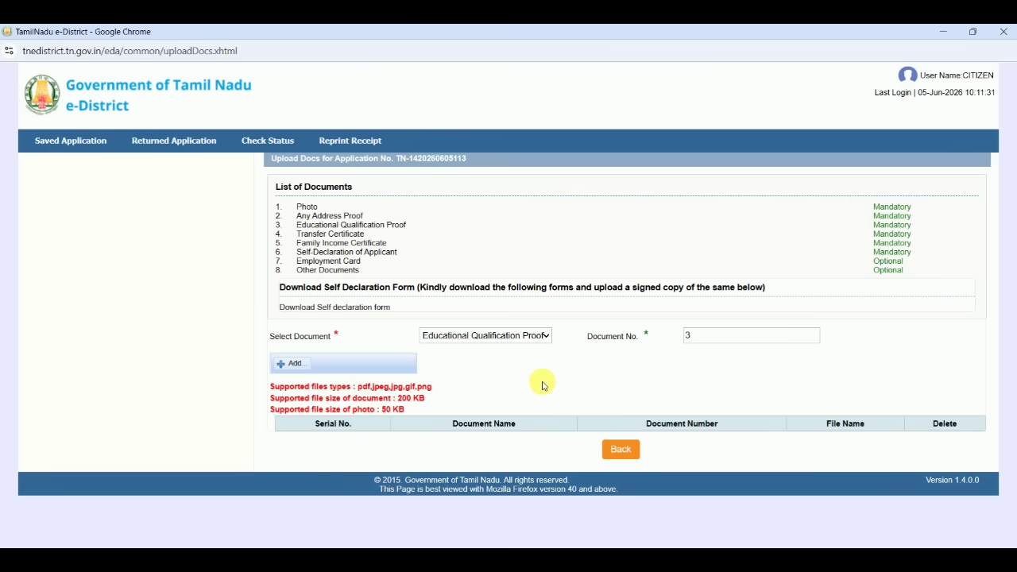
left_click(509, 336)
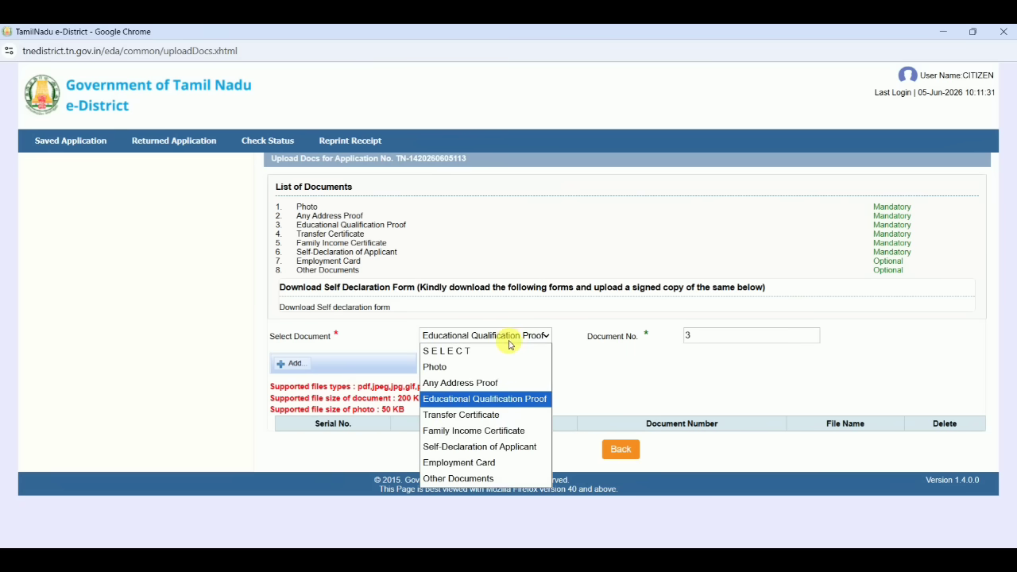
Switch the document type to Transfer Certificate, leaving Document No. 3 in place.
left_click(503, 417)
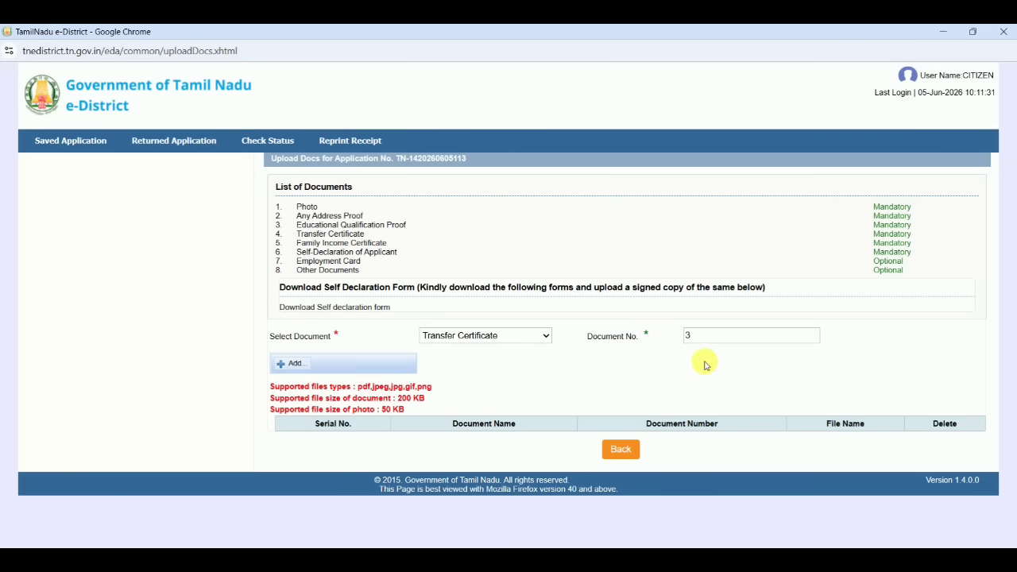
left_click(732, 342)
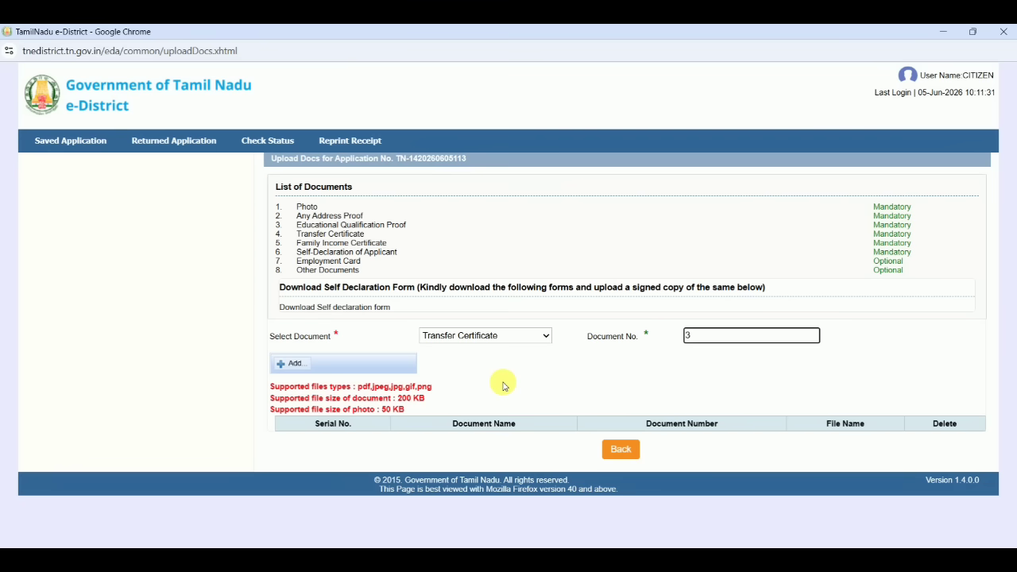
left_click(537, 342)
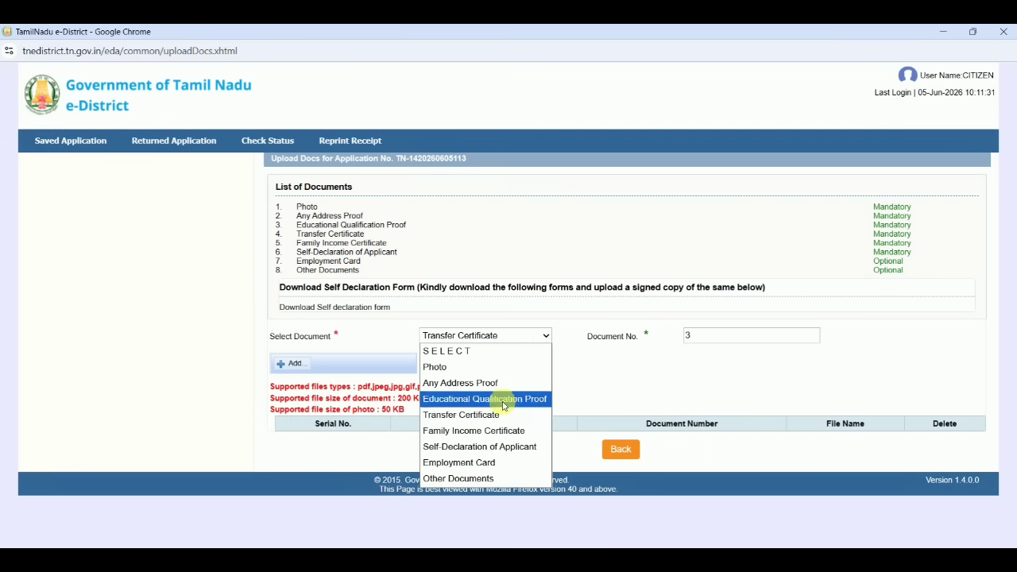
Choose Family Income Certificate and replace the document number 3 with 5.
left_click(488, 430)
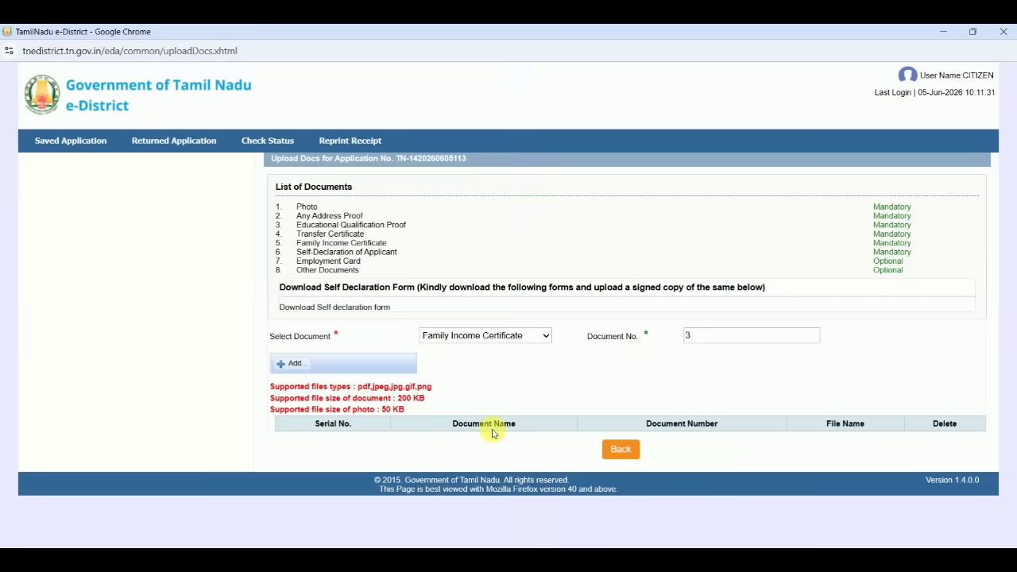
double_click(720, 340)
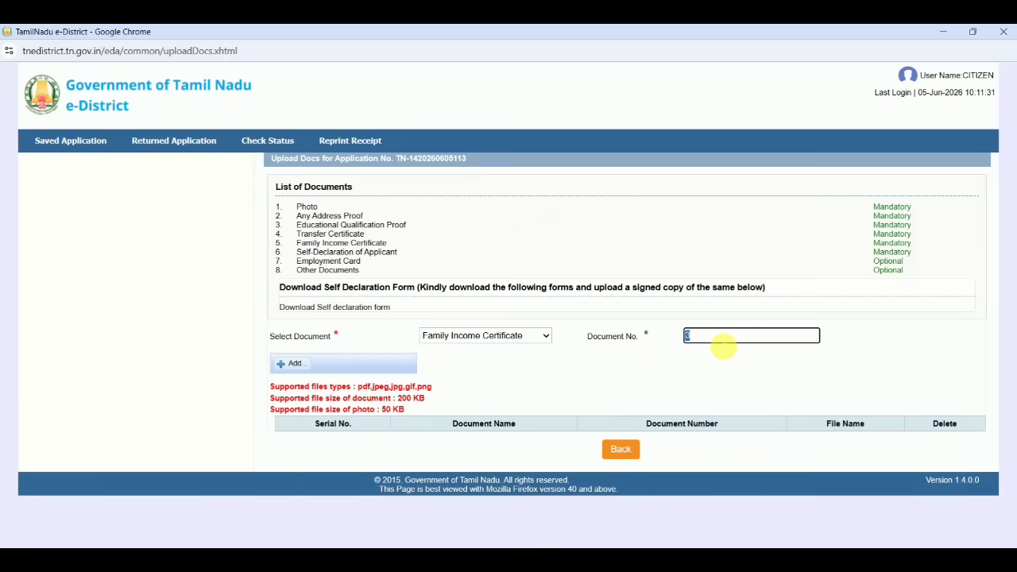
type("5")
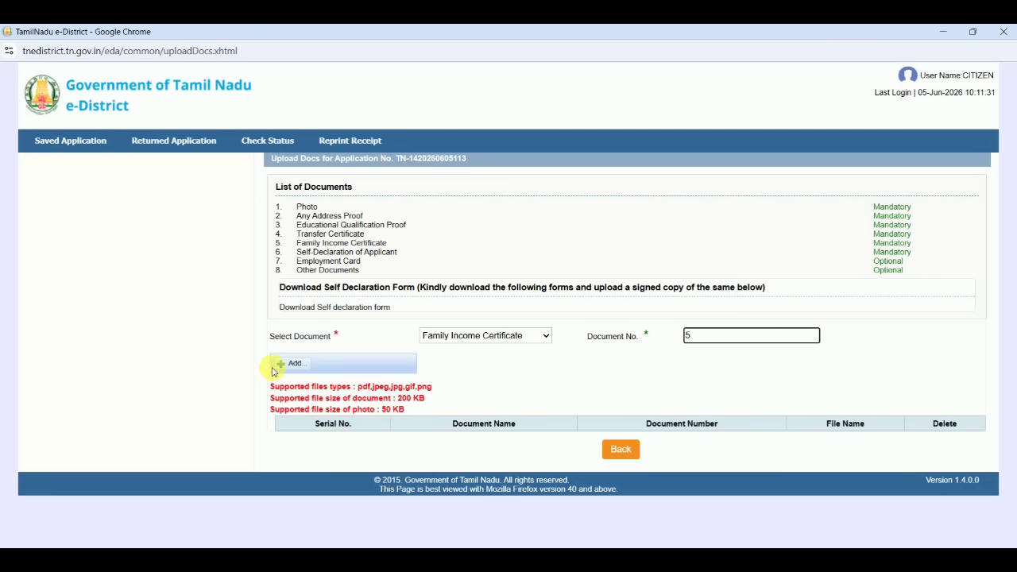
left_click(532, 413)
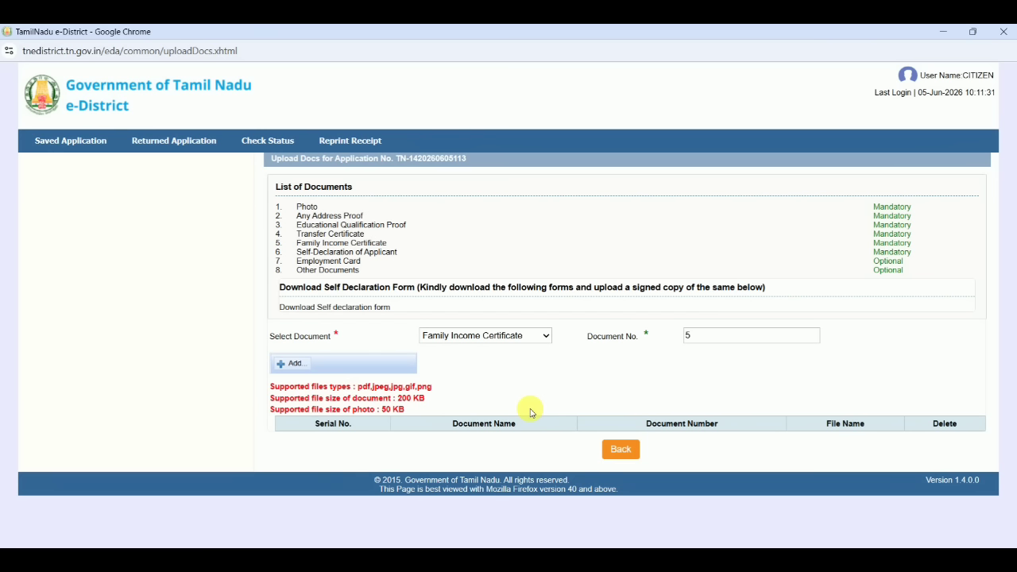
left_click(509, 335)
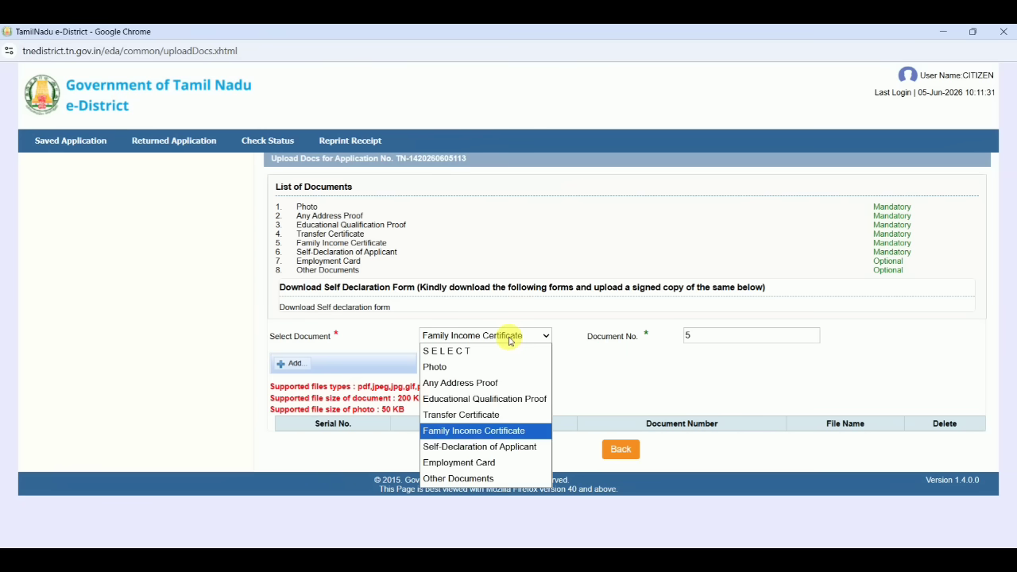
Select Self-Declaration of Applicant, then download and open the blank self-declaration form PDF.
left_click(495, 447)
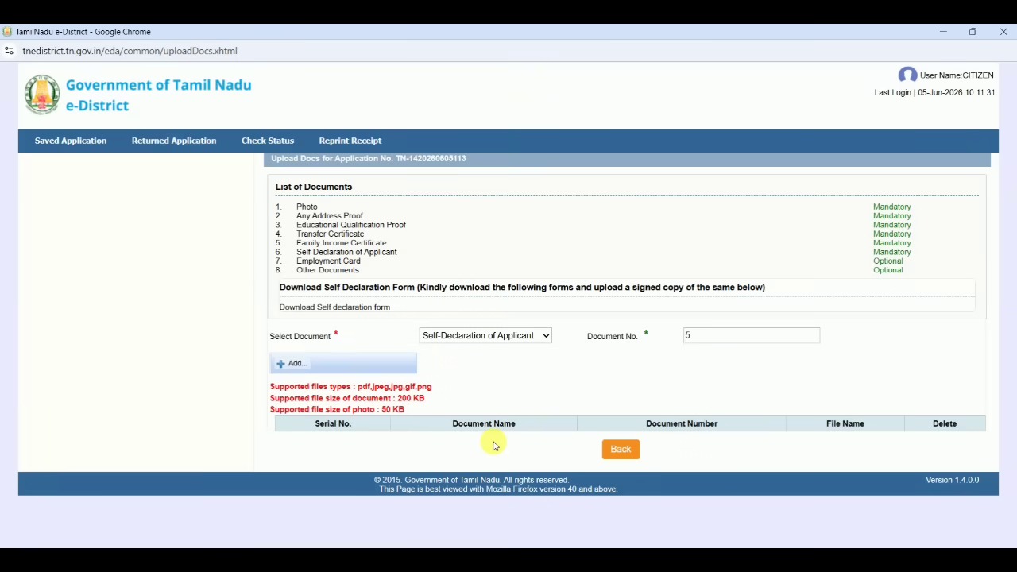
left_click(350, 315)
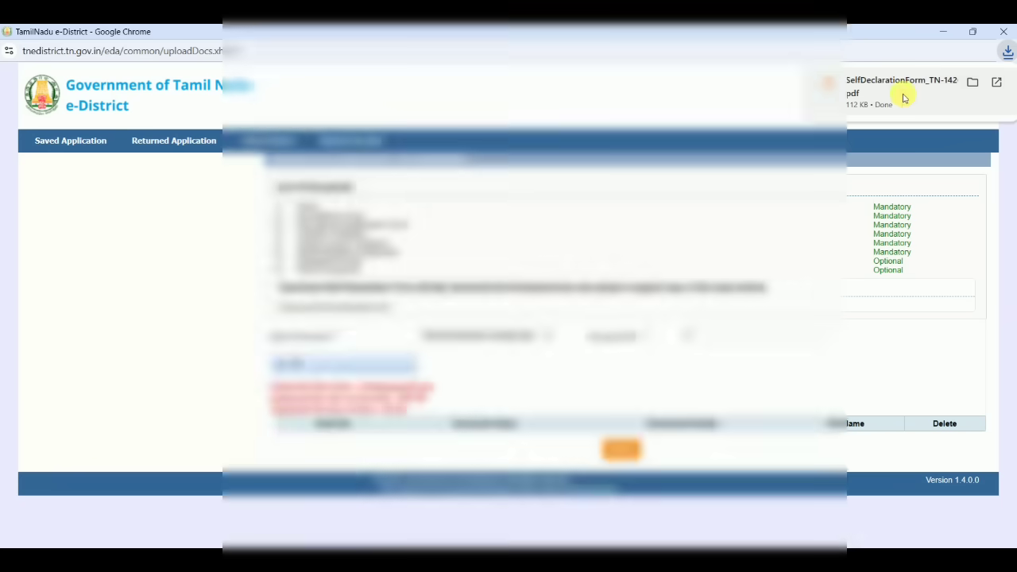
left_click(903, 96)
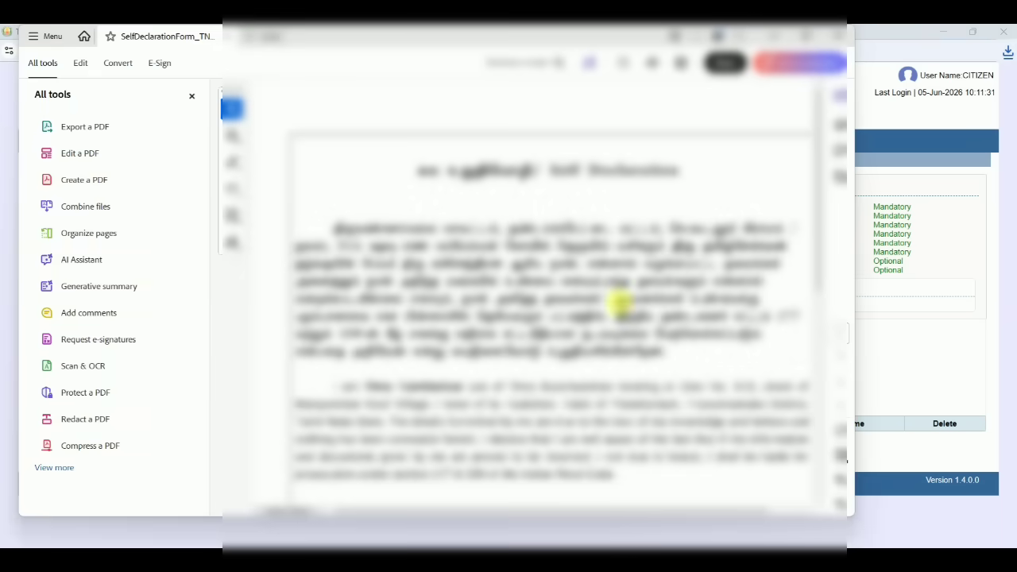
left_click(817, 315)
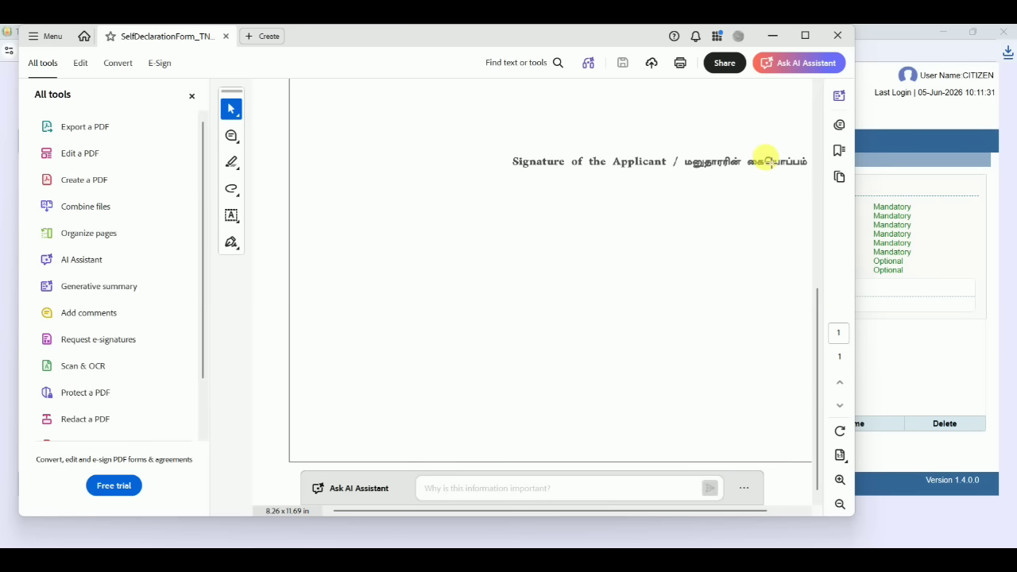
left_click(836, 33)
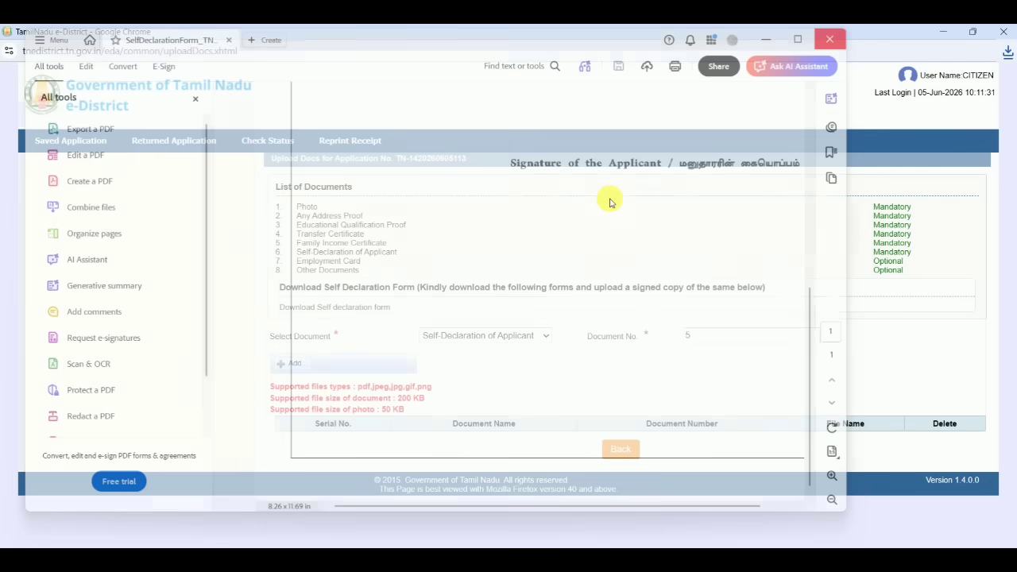
Choose Self-Declaration of Applicant as the sixth document, then reselect the document type.
left_click(475, 335)
left_click(481, 447)
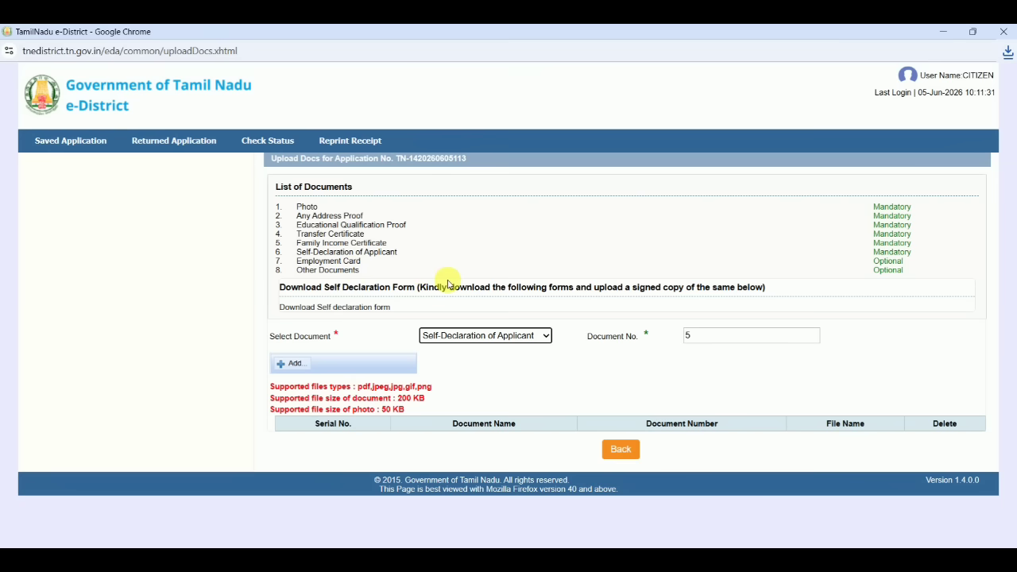
left_click(464, 339)
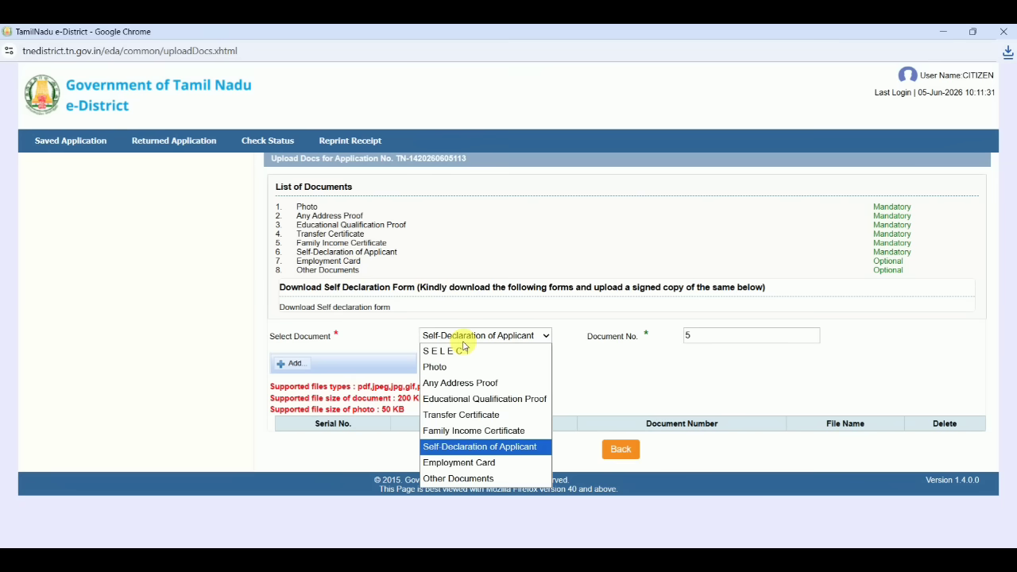
left_click(476, 463)
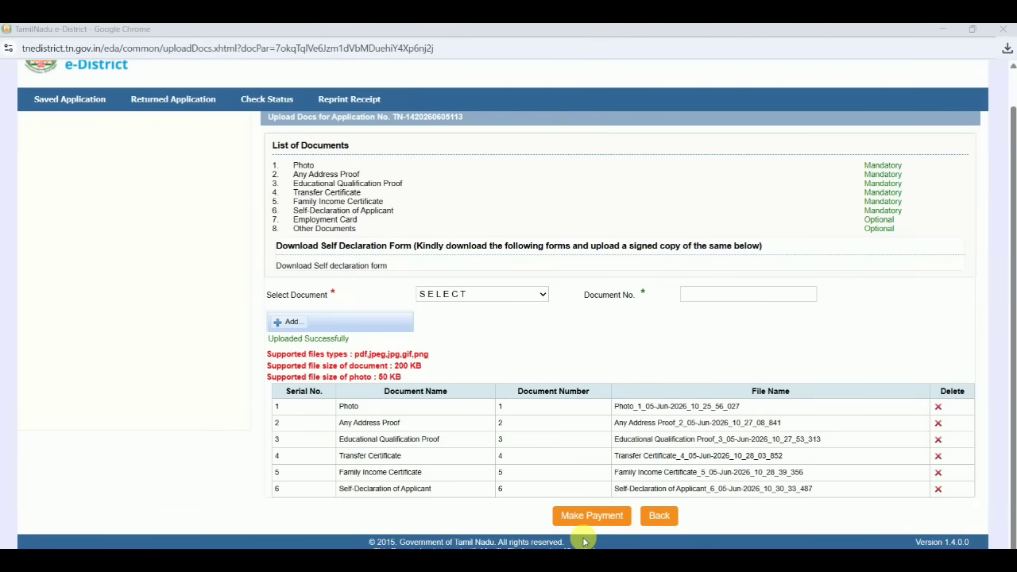
Accept the terms and start the ₹60 BillDesk payment, then switch to the REV-108 guide PDF.
left_click(596, 519)
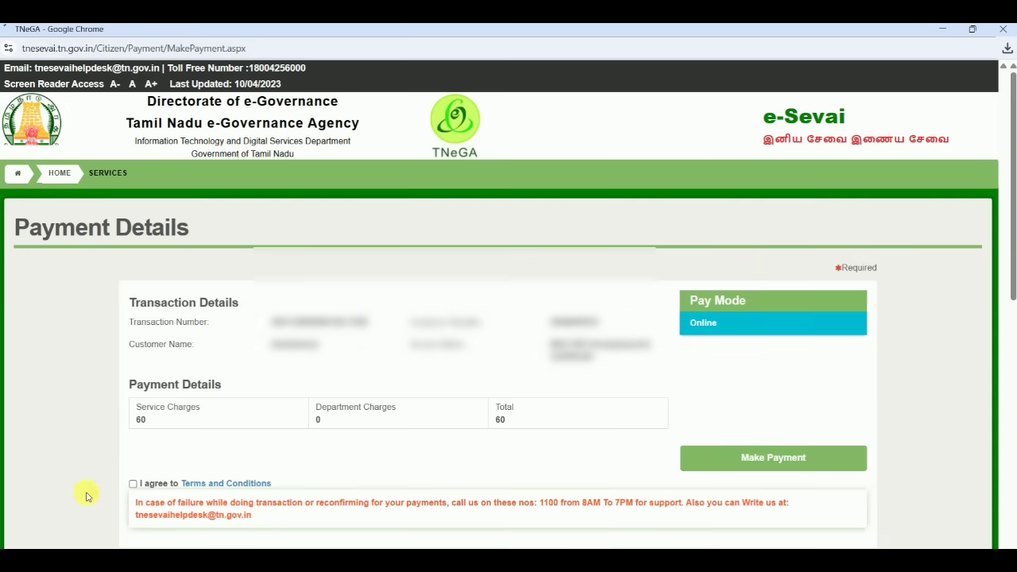
left_click(133, 484)
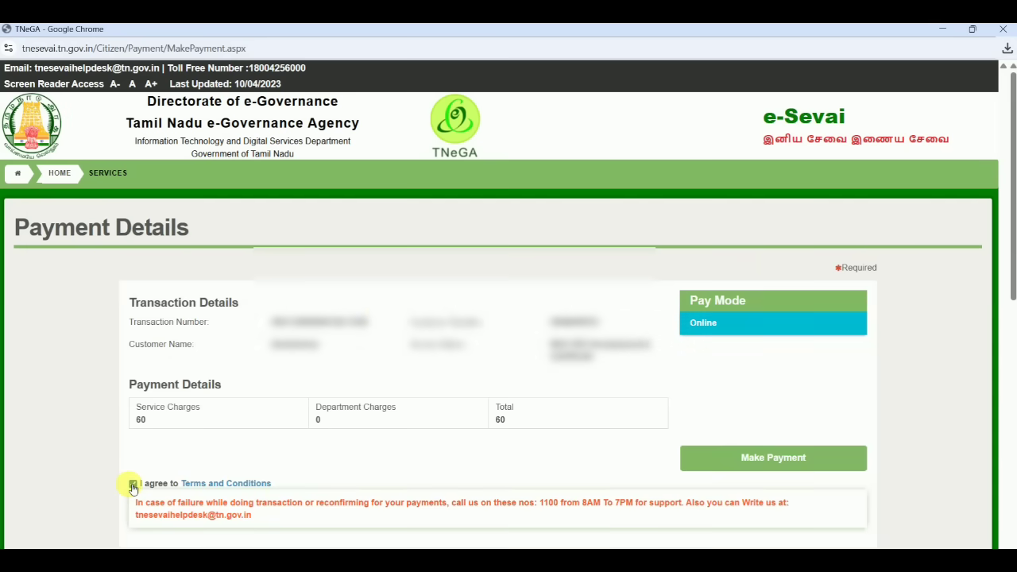
left_click(743, 464)
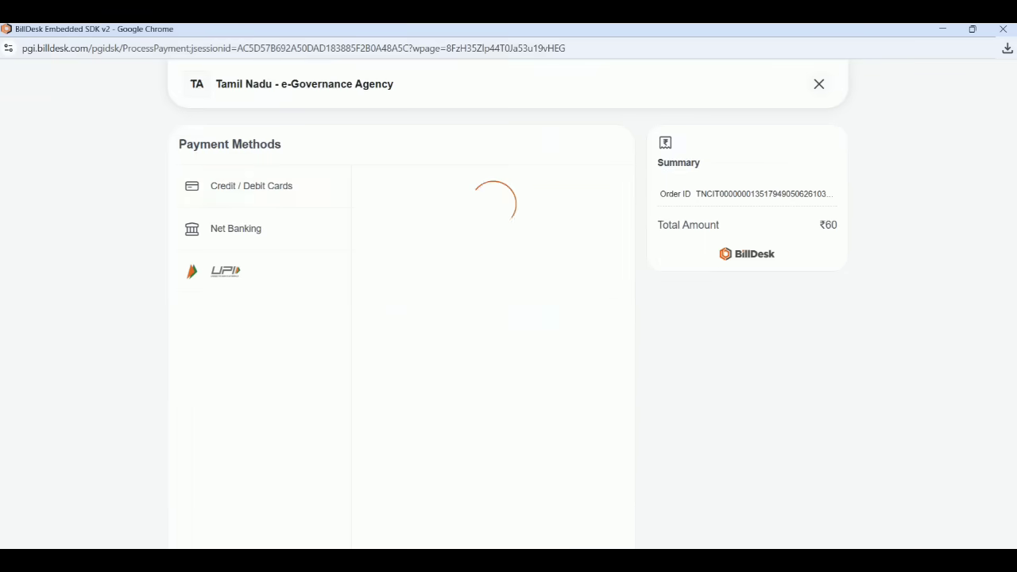
left_click(651, 525)
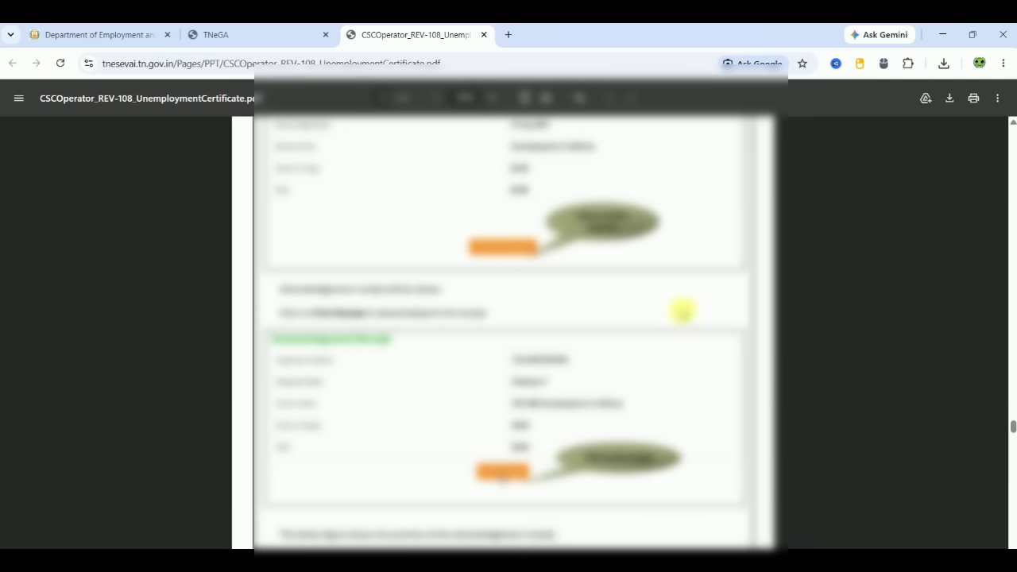
Scroll through the REV-108 guide to the certificate-download steps and sample Unemployment Certificate.
scroll(518, 501, "down", 10)
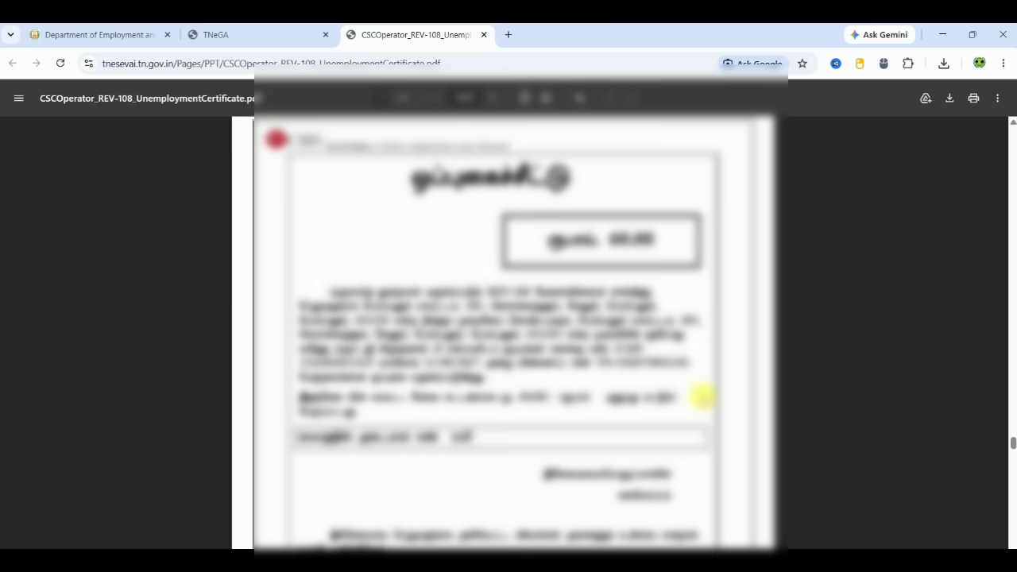
scroll(702, 395, "down", 5)
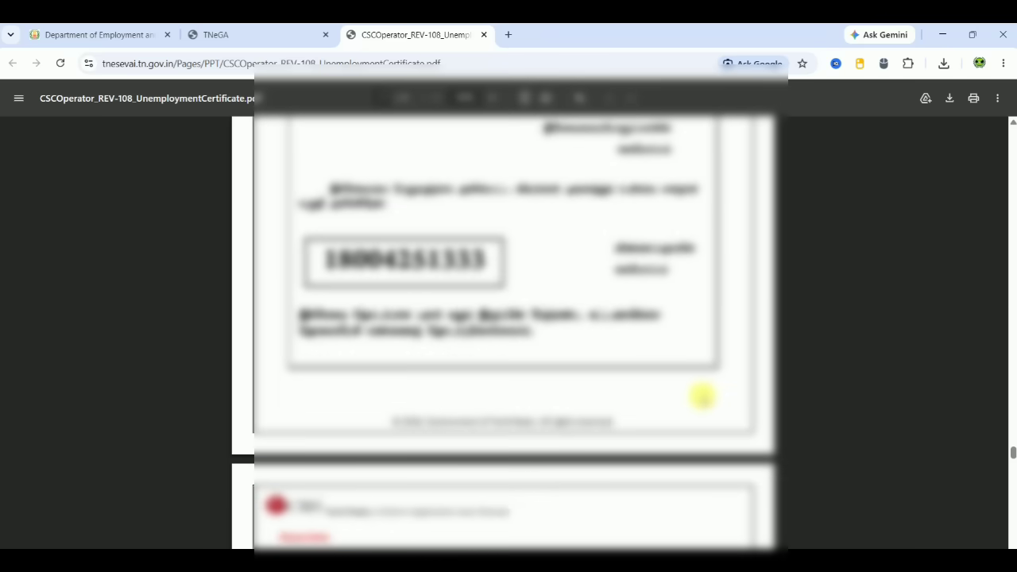
scroll(702, 396, "down", 5)
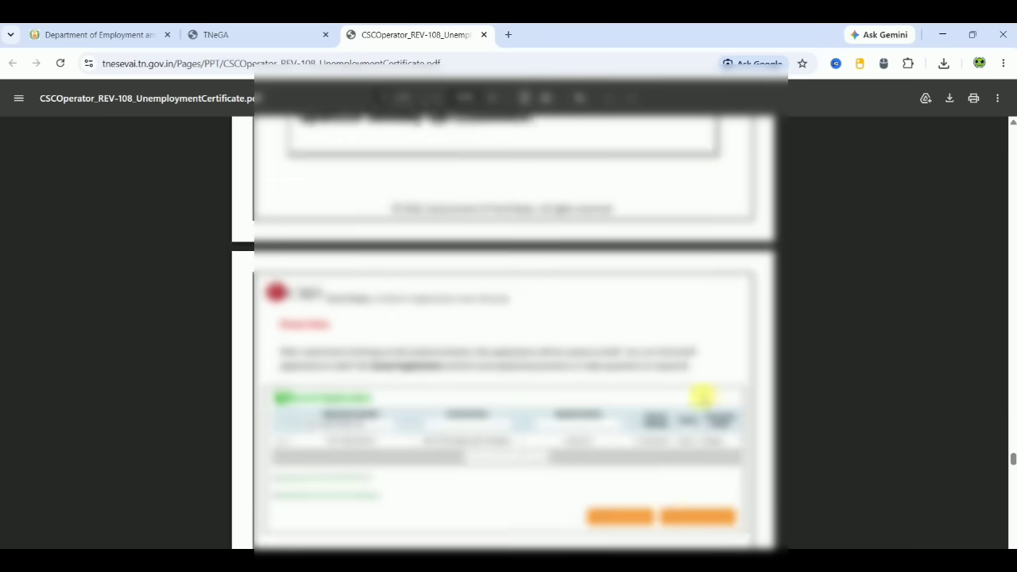
scroll(703, 396, "down", 10)
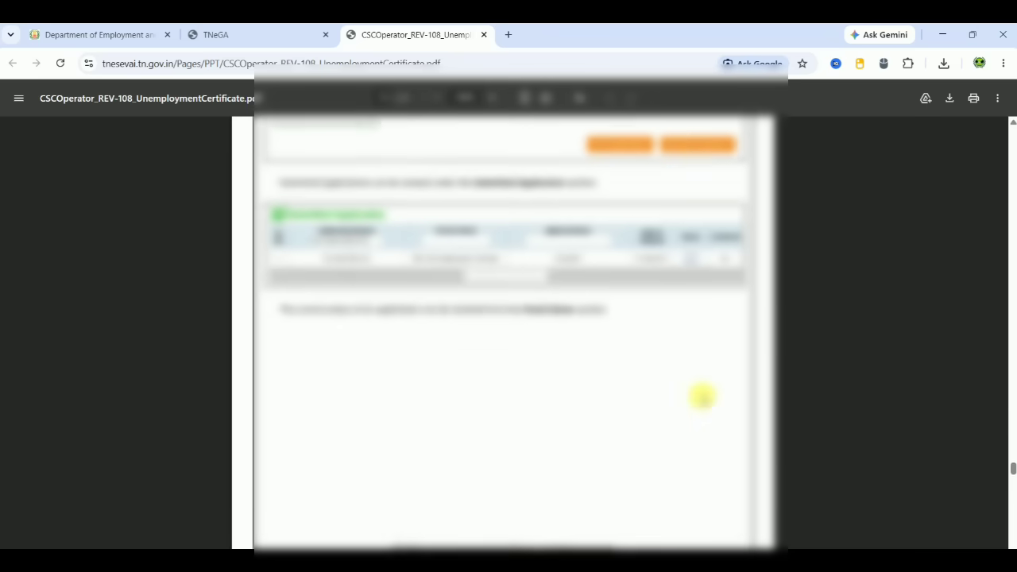
scroll(702, 396, "down", 5)
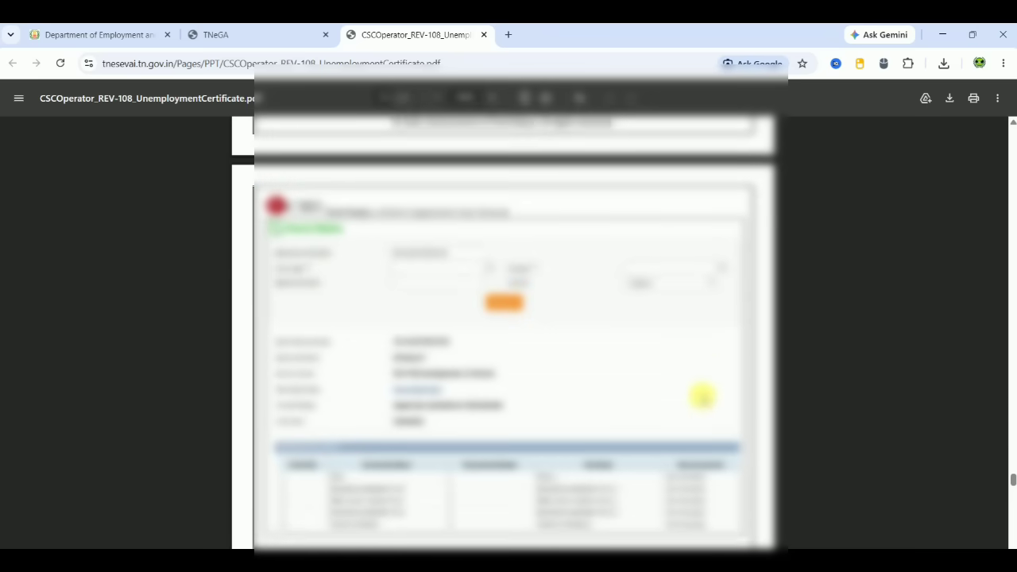
scroll(703, 396, "down", 2)
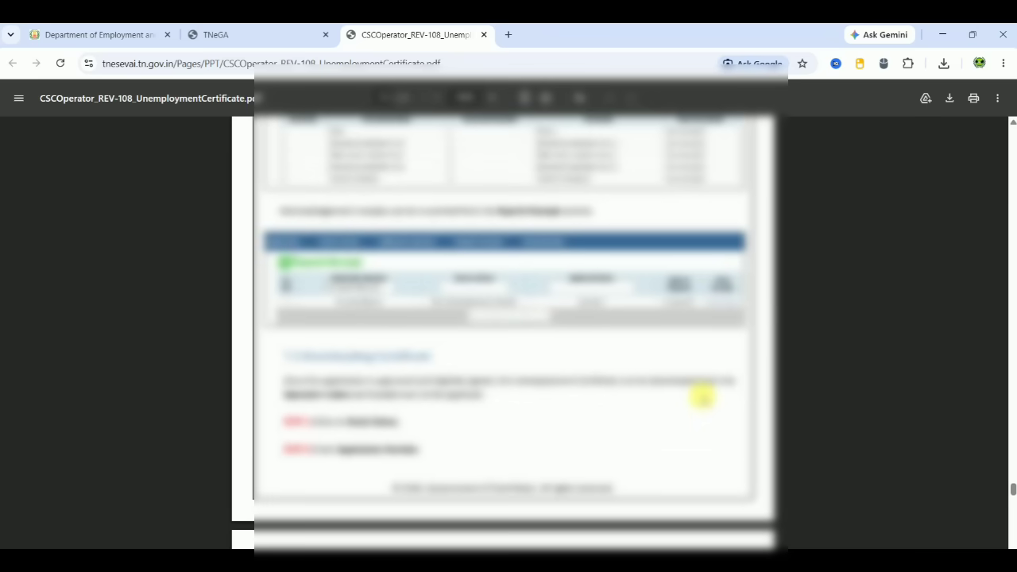
scroll(702, 395, "down", 7)
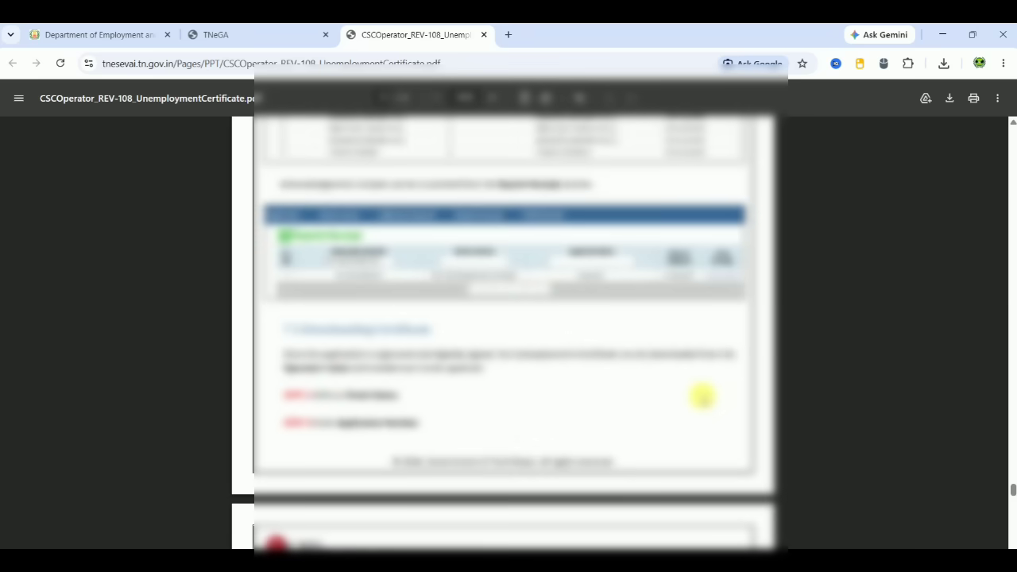
scroll(703, 396, "down", 2)
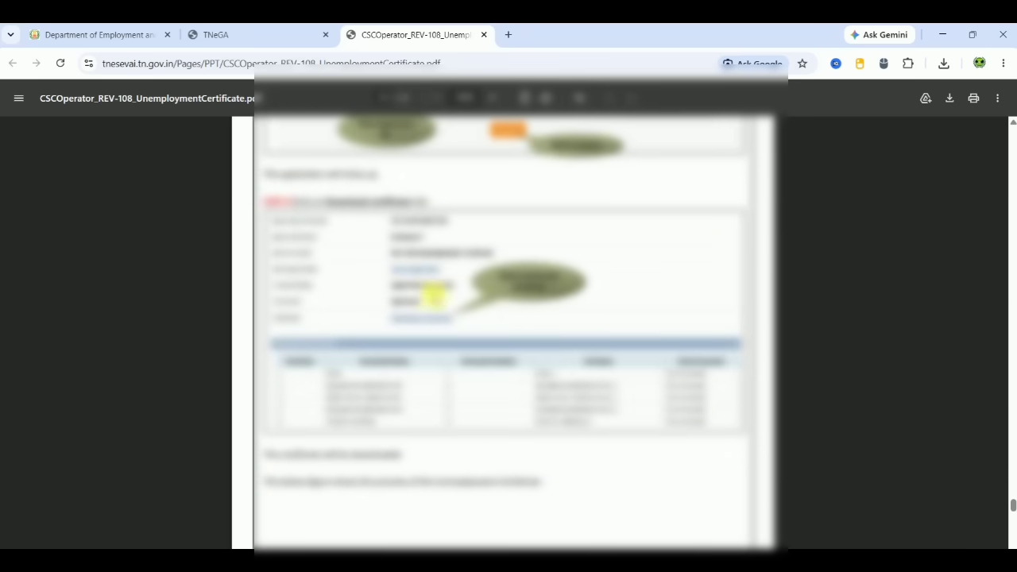
scroll(418, 315, "down", 9)
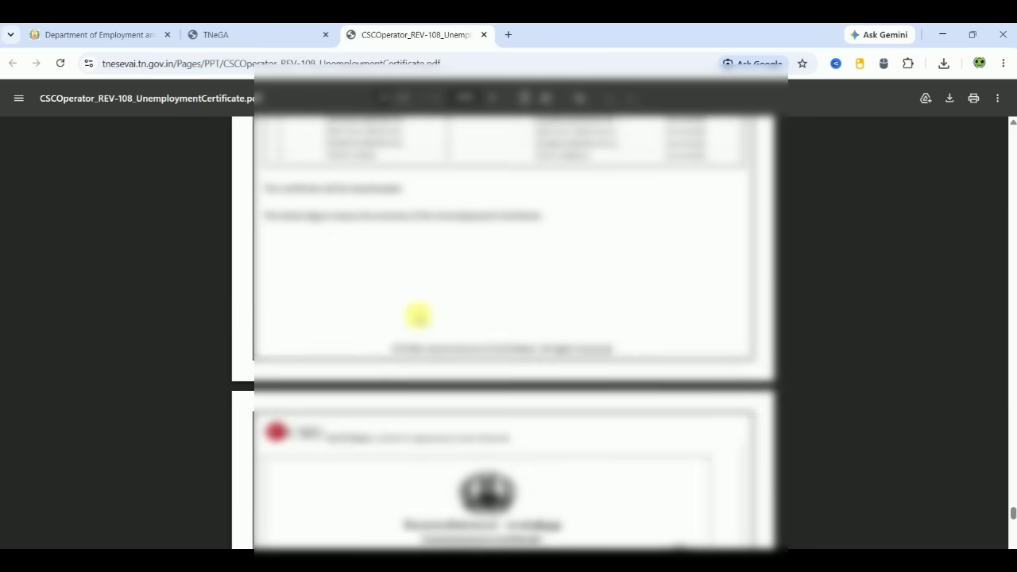
scroll(419, 315, "down", 1)
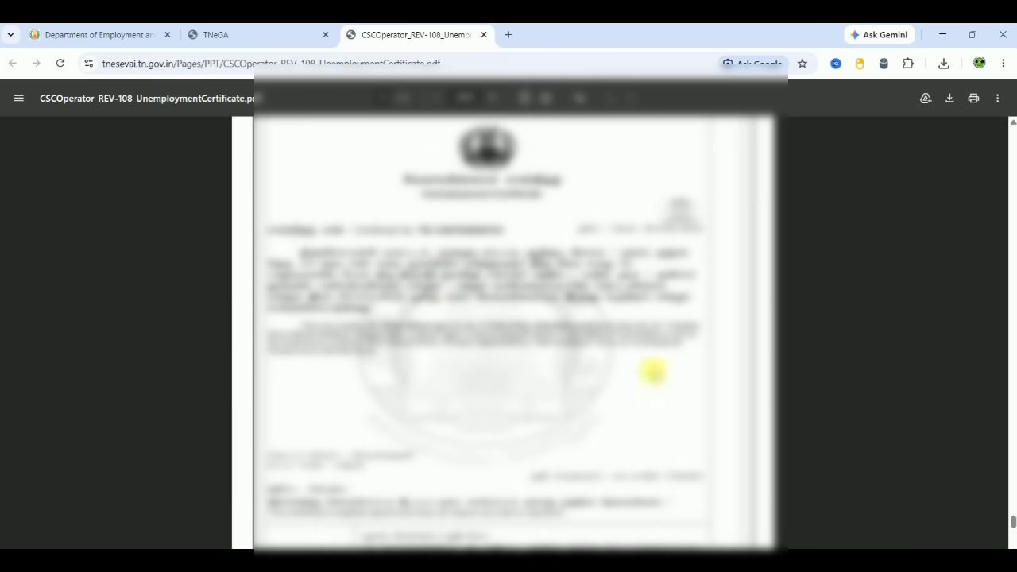